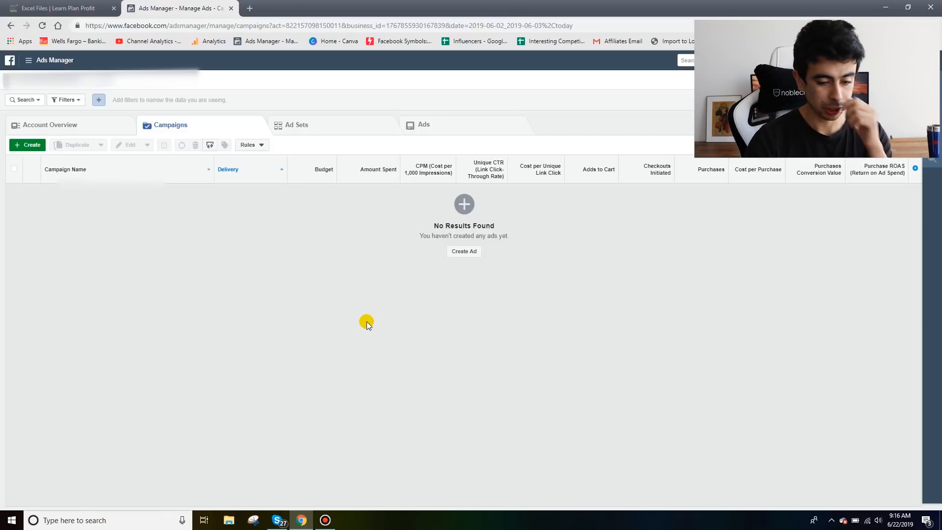
Step: Start creating a new ad campaign and choose Conversions as its marketing objective
mouse_move(476, 178)
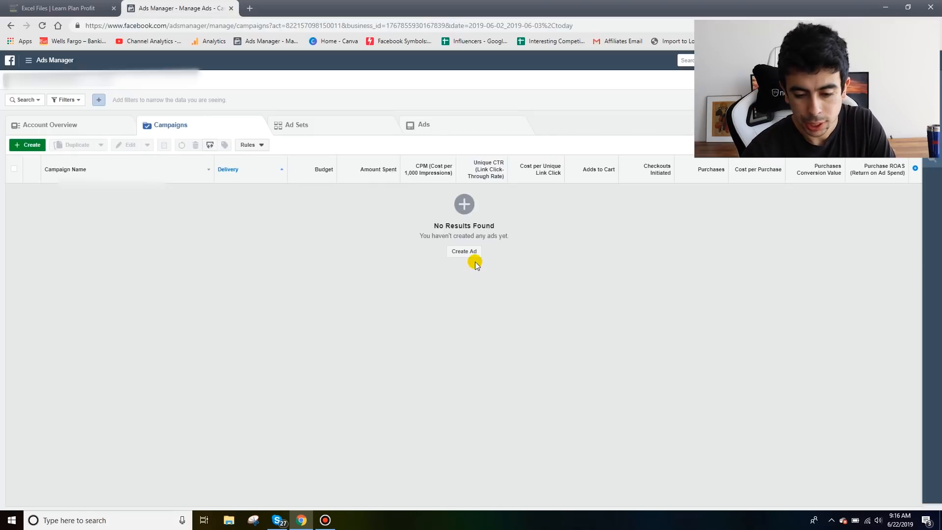
left_click(464, 252)
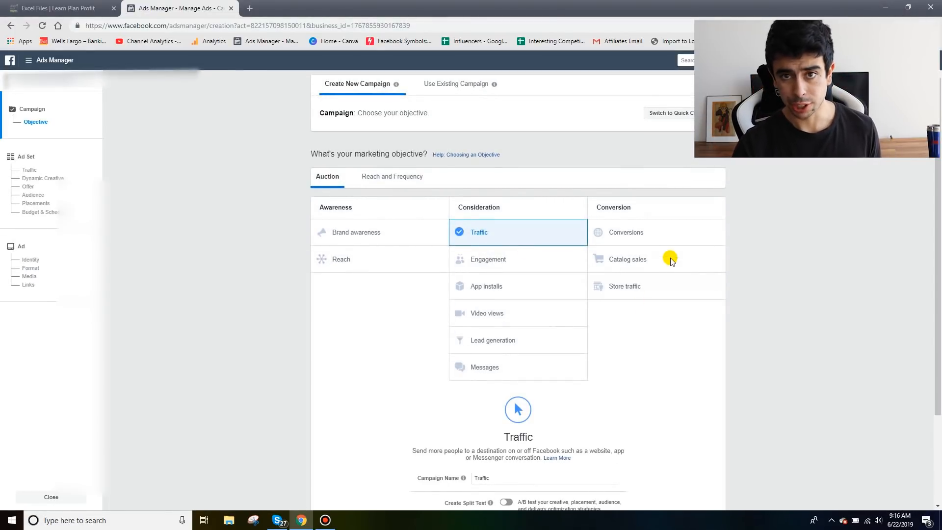
left_click(669, 243)
Step: Name the campaign "CBO - Makeup Brushes - BEP $15"
scroll(671, 246, "down", 1)
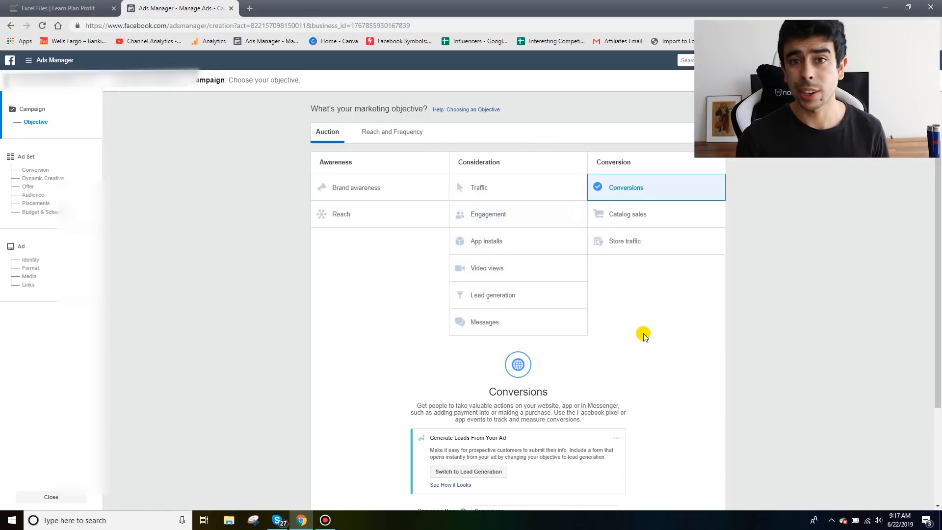
scroll(643, 333, "down", 1)
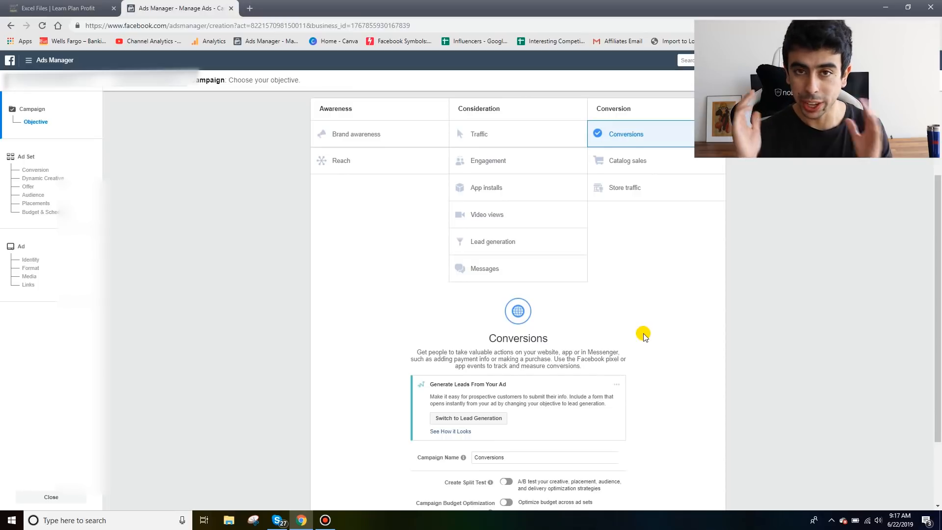
scroll(643, 335, "down", 2)
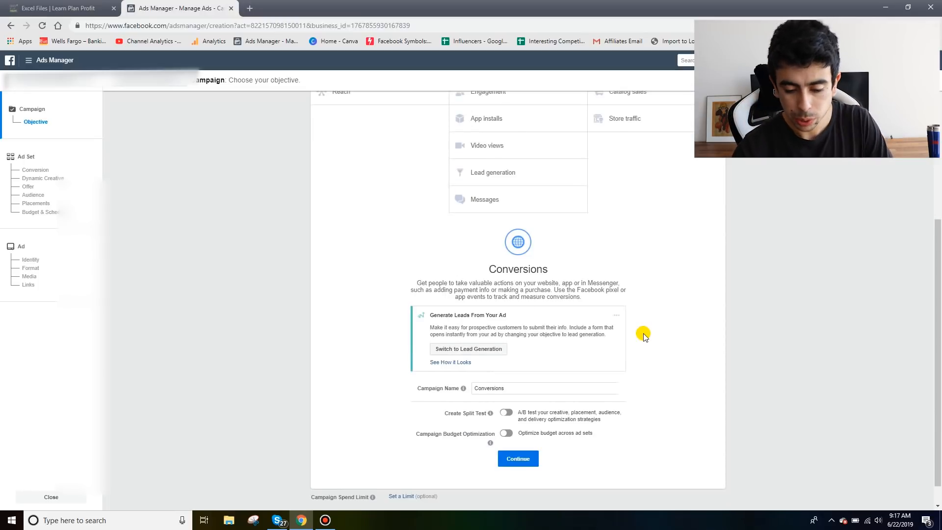
double_click(535, 387)
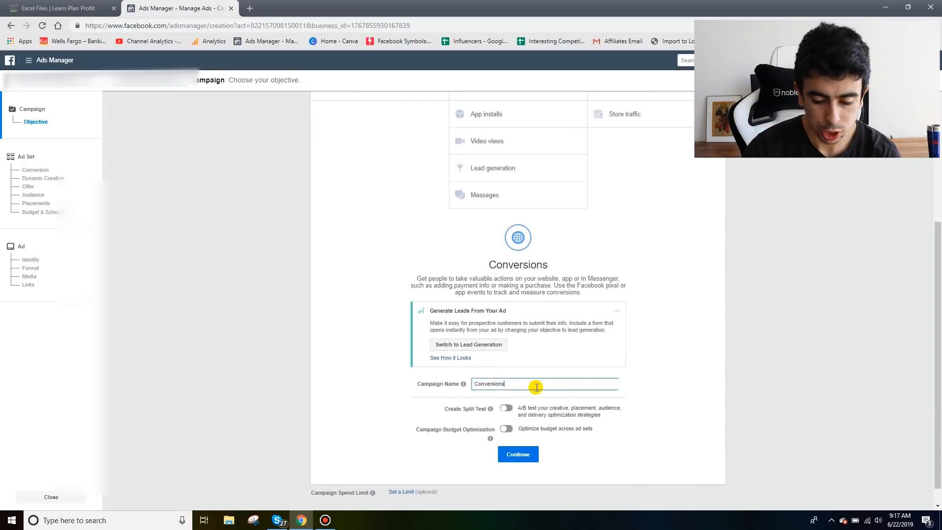
type("CBO -")
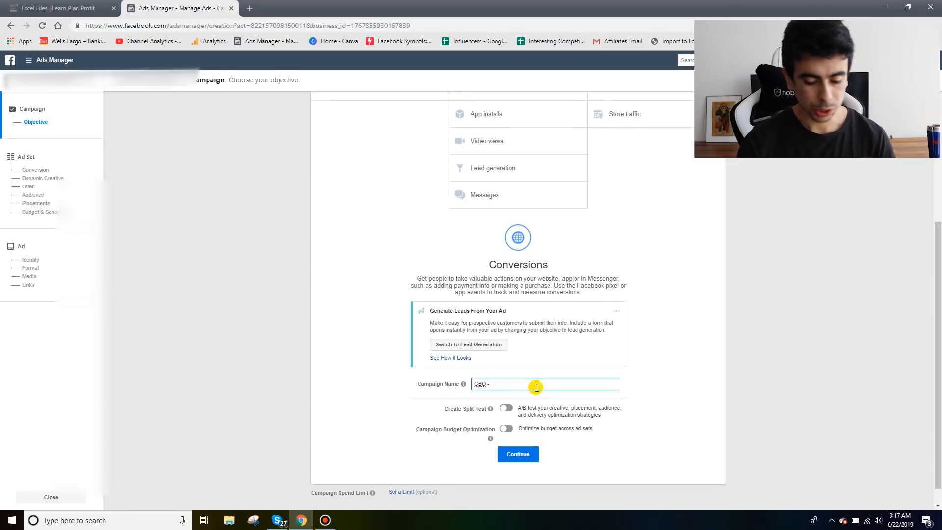
type("Makeup Brushes -")
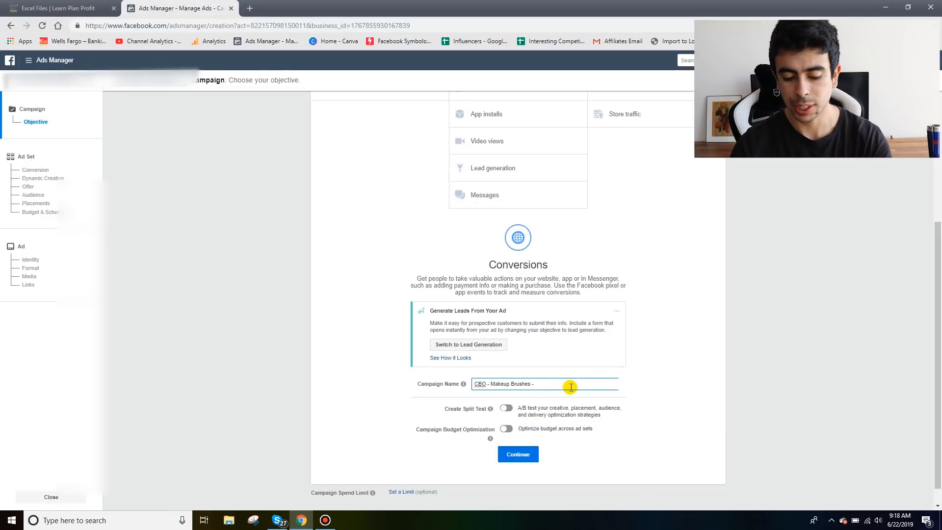
type("BEP $15")
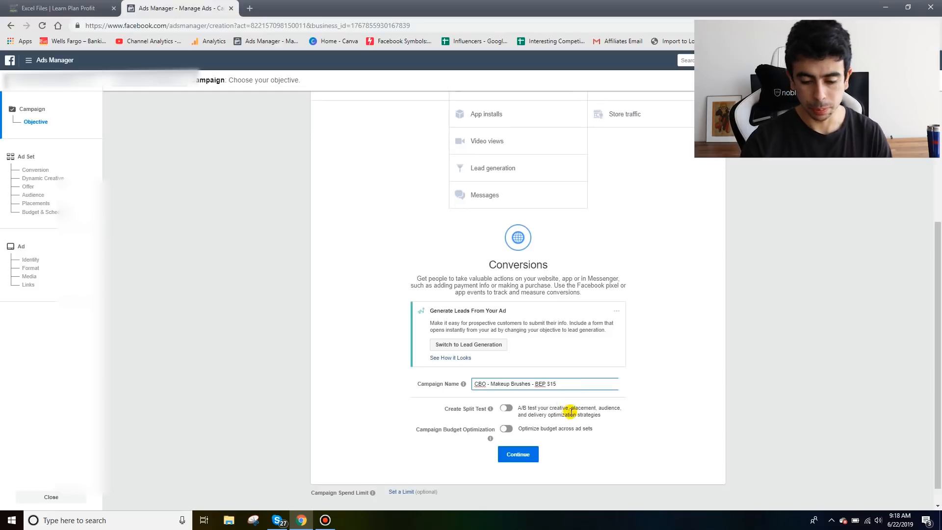
Step: Enable campaign budget optimization with a daily budget of $50 and continue to the ad set settings
left_click(505, 430)
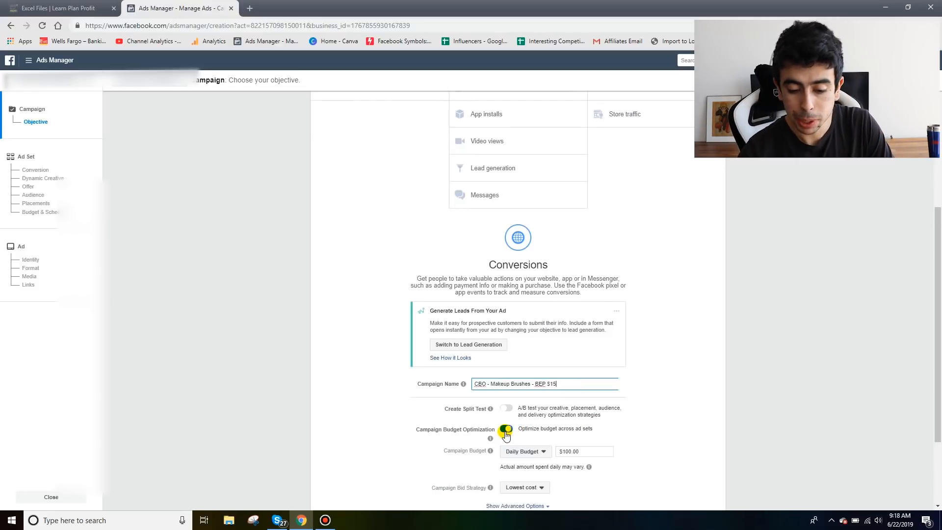
scroll(594, 431, "down", 1)
triple_click(571, 416)
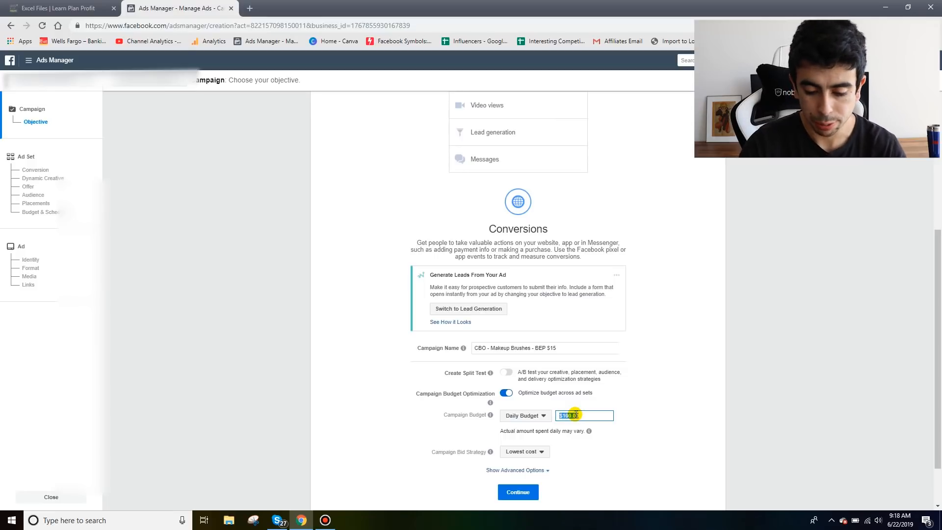
type("50")
left_click(645, 417)
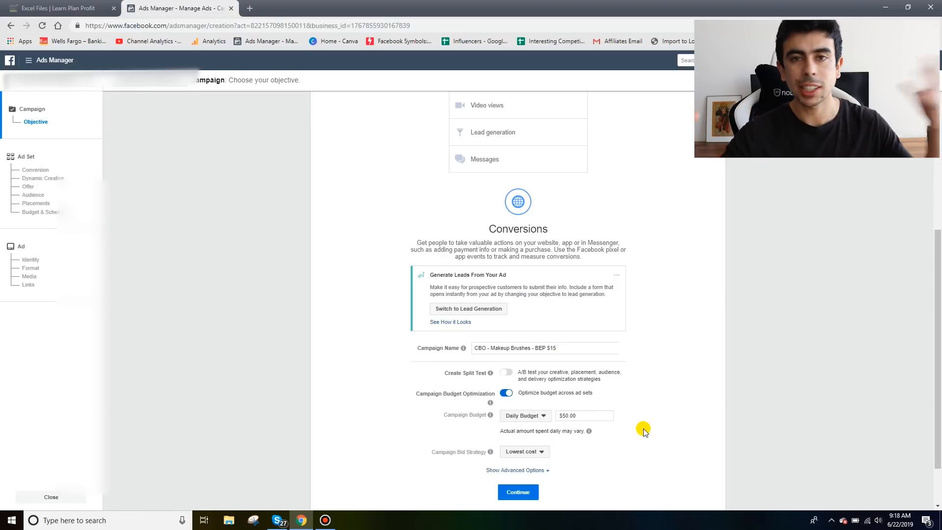
scroll(643, 430, "down", 1)
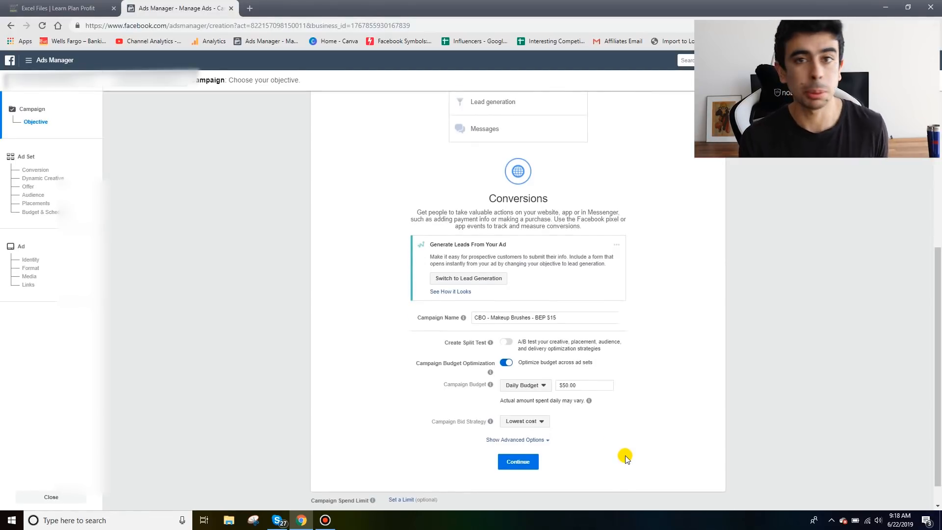
left_click(524, 457)
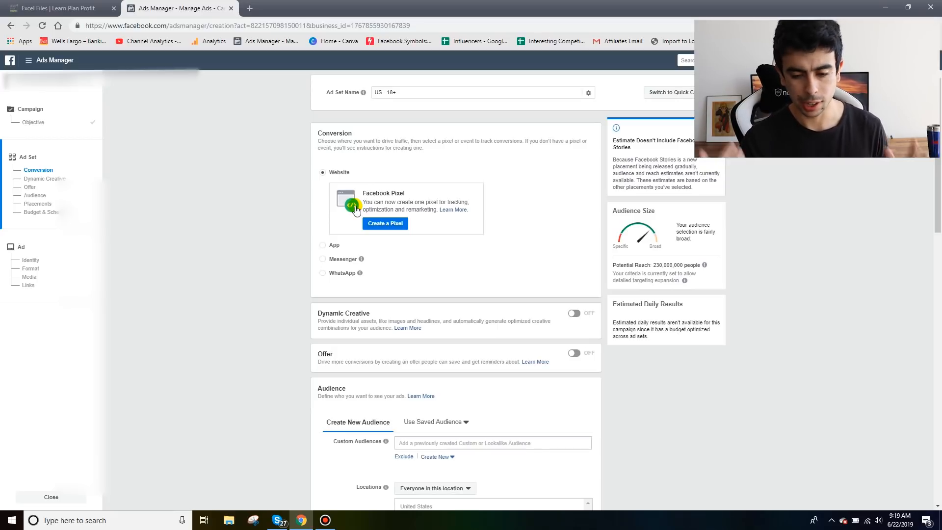
Step: Browse the audience location choices in the ad set and expand the saved locations
scroll(355, 211, "down", 2)
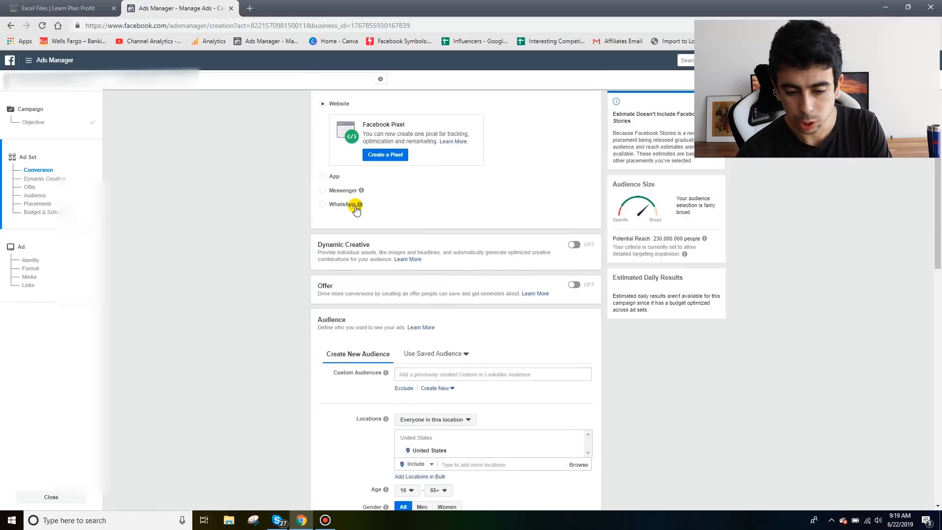
scroll(392, 206, "down", 1)
scroll(441, 146, "up", 2)
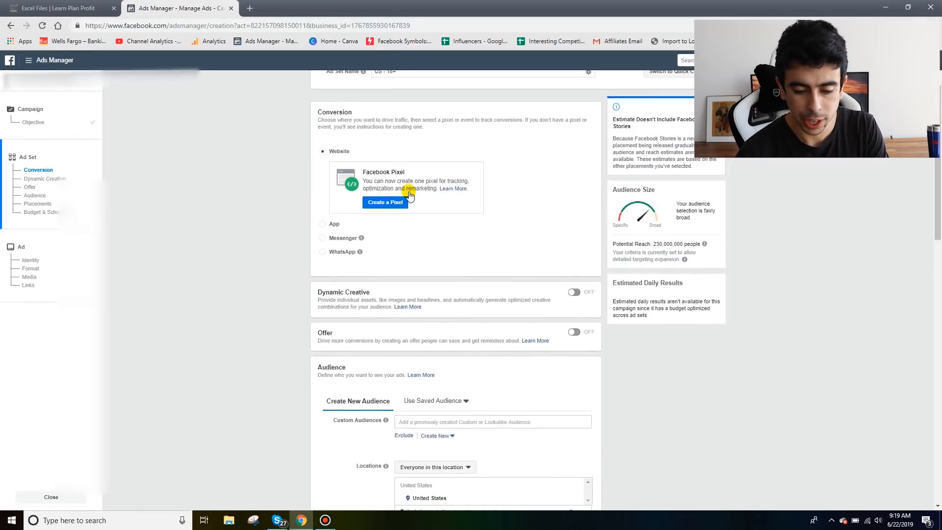
scroll(416, 177, "down", 4)
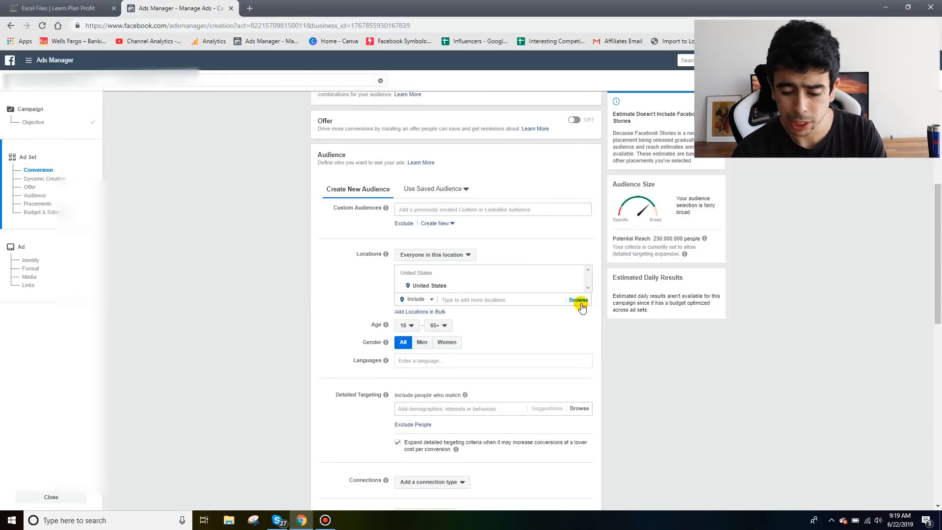
left_click(579, 301)
left_click(495, 341)
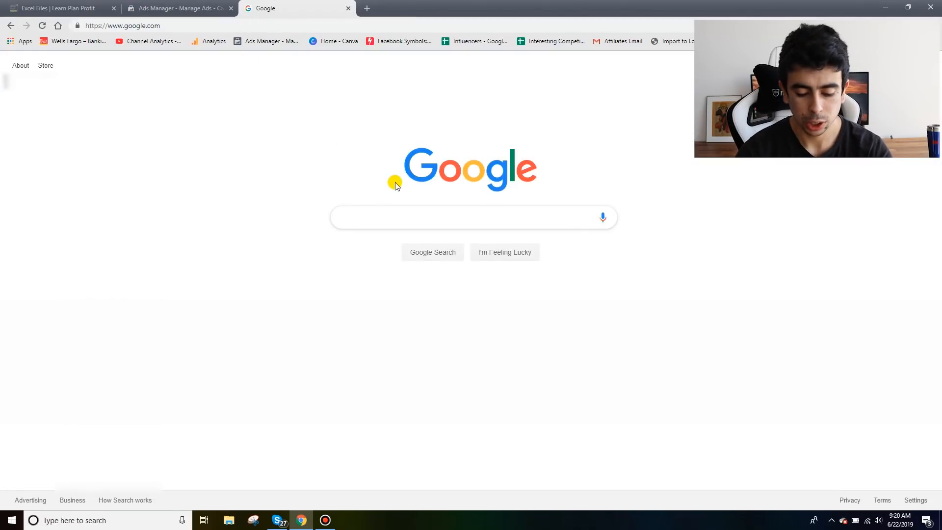
Step: Search Google for "epacket countries" and open Shopify's beginner's guide to ePacket delivery
type("epacket countries")
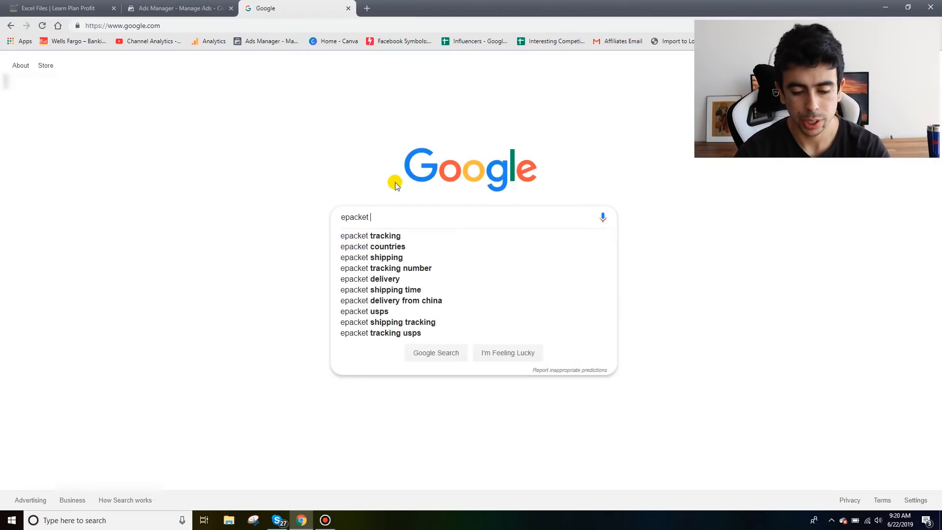
key("Return")
left_click(96, 350)
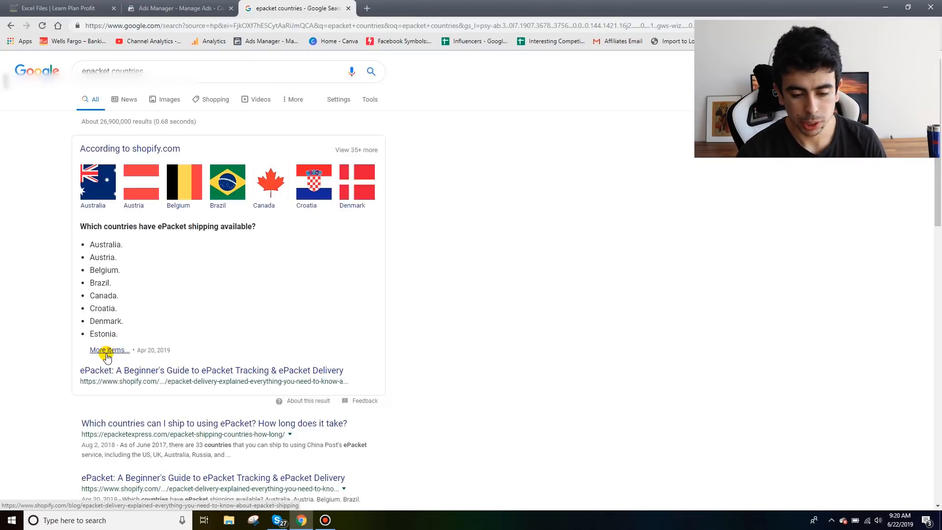
Step: Copy the guide's full list of countries with ePacket shipping, from Australia to Vietnam
scroll(319, 308, "down", 20)
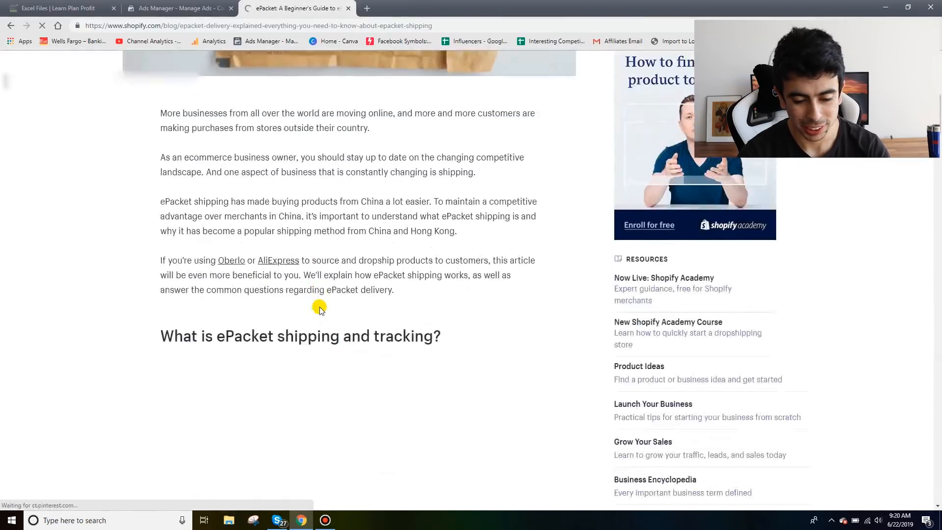
scroll(319, 308, "down", 20)
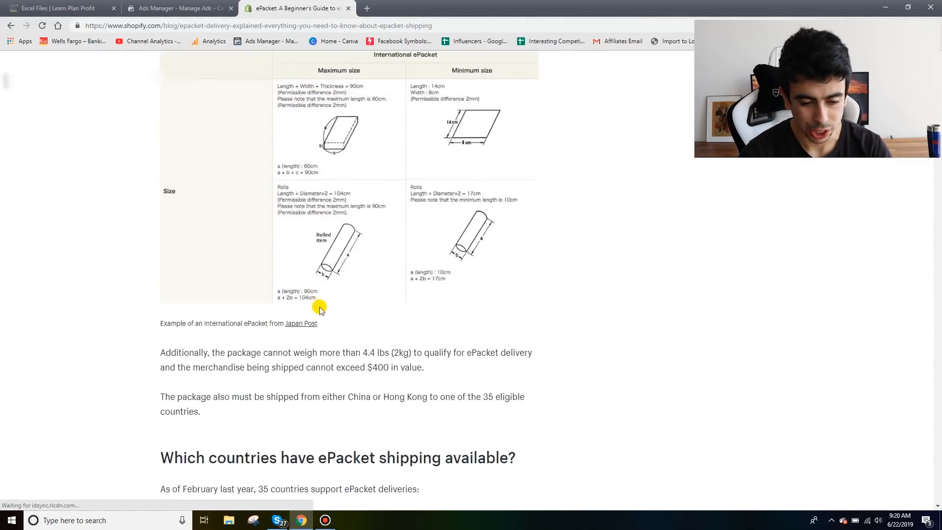
scroll(319, 308, "up", 2)
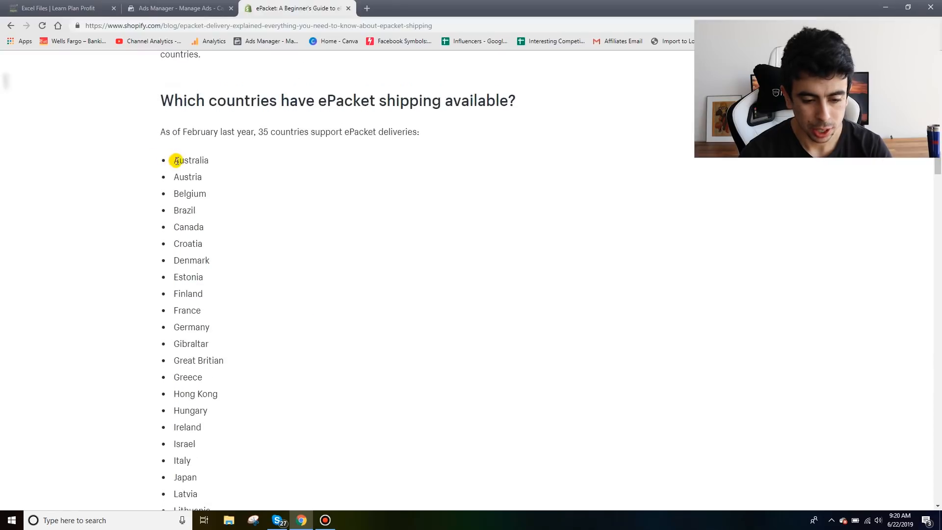
left_click_drag(174, 158, 253, 382)
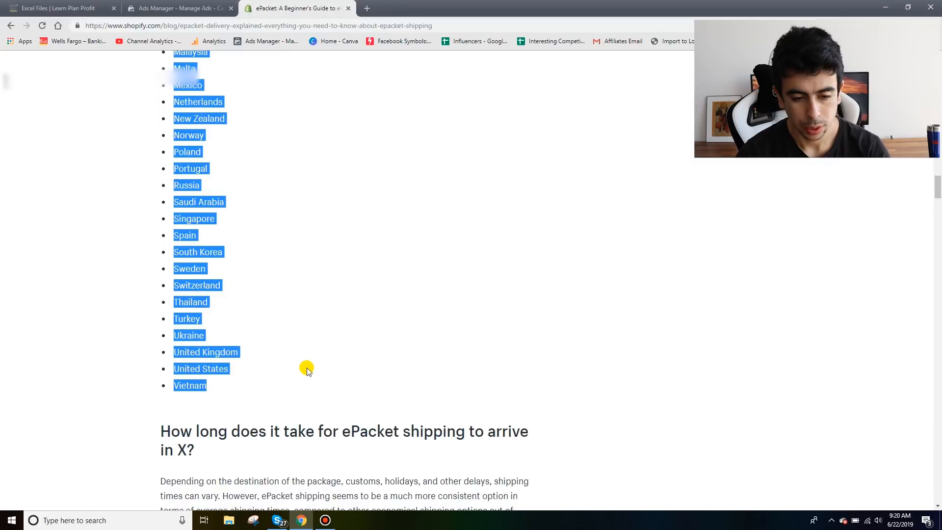
Step: Back in Ads Manager, create a location list of type Countries from the copied names and add the matched locations
left_click(157, 4)
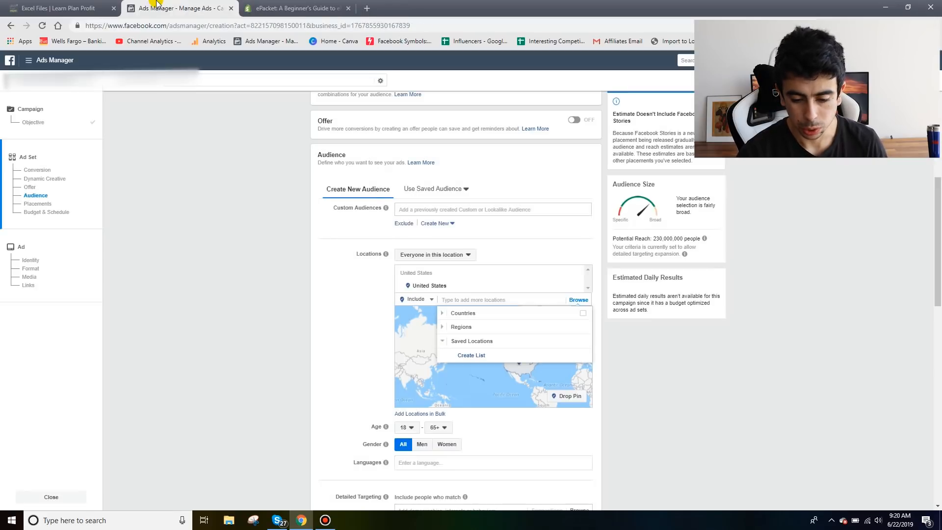
left_click(466, 359)
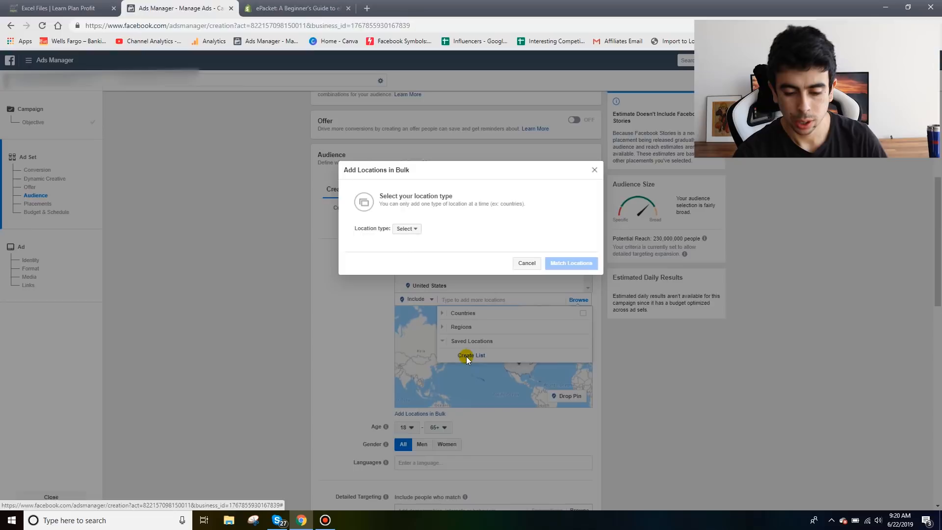
left_click(406, 229)
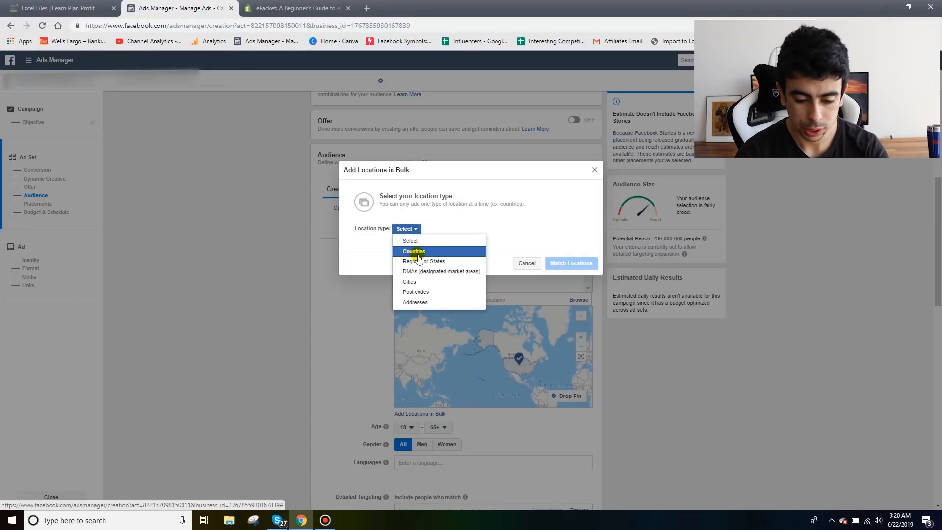
left_click(408, 251)
left_click(443, 244)
key("ctrl+v")
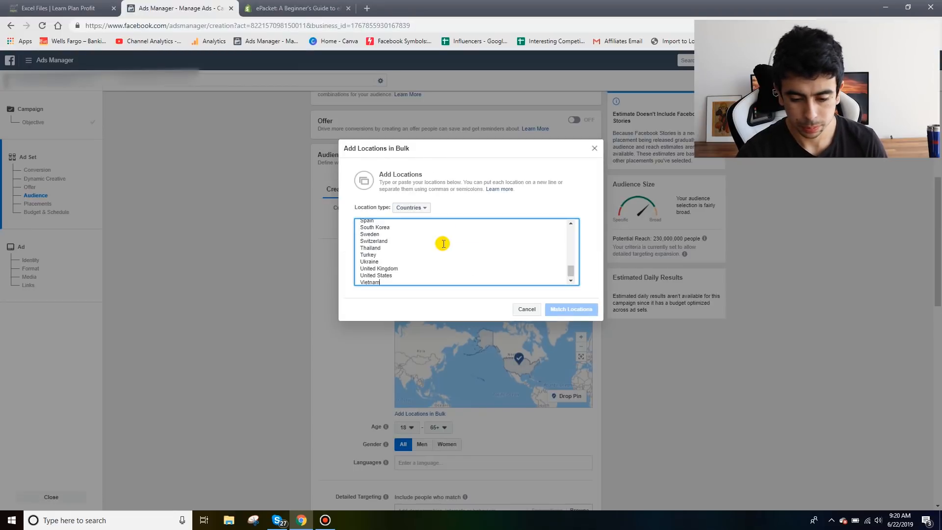
left_click(558, 309)
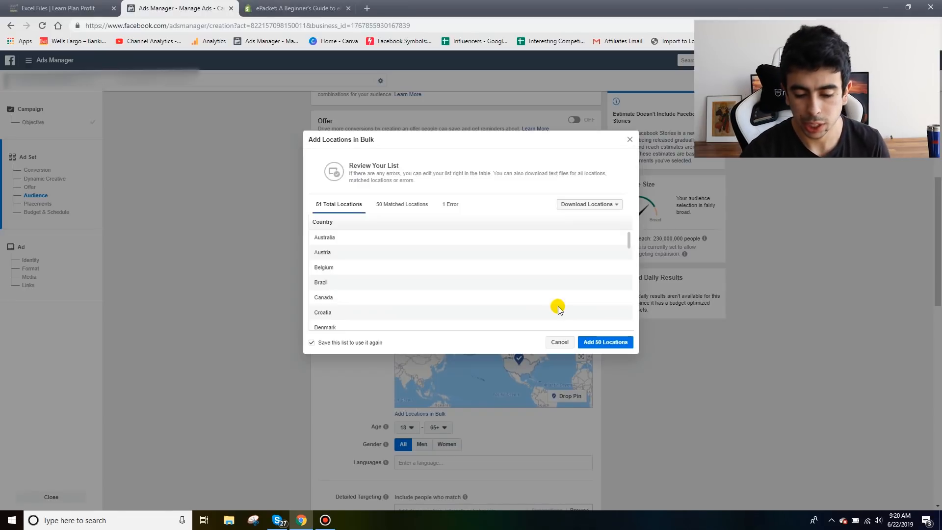
left_click(607, 343)
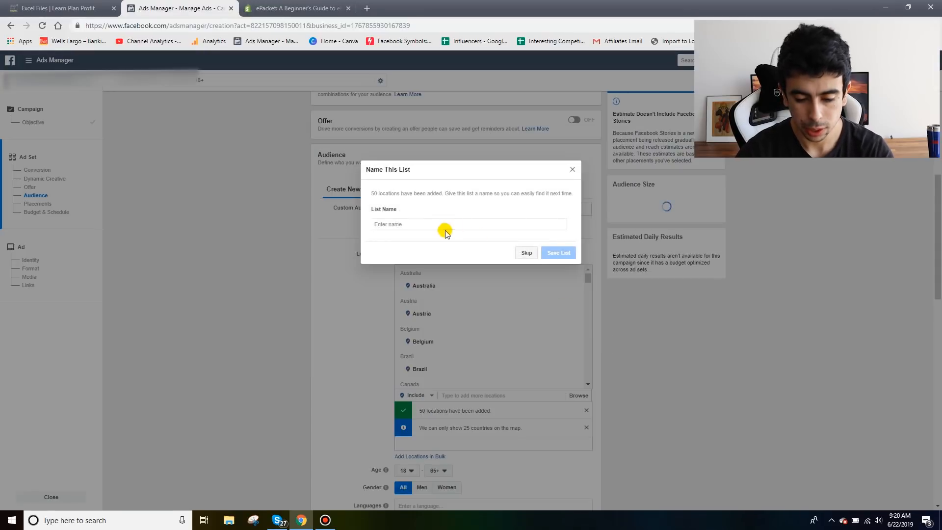
Step: Save the new location list under the name ePacket
left_click(443, 227)
type("ePacket")
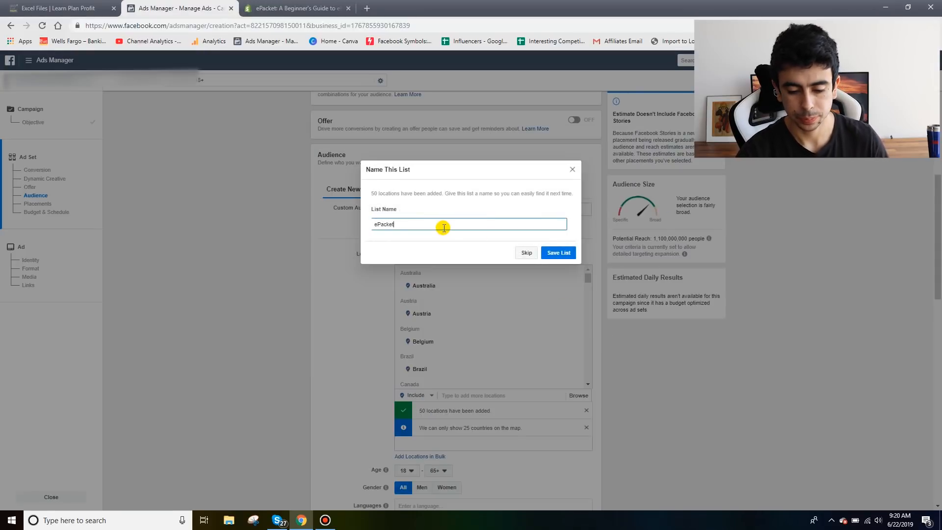
left_click(552, 253)
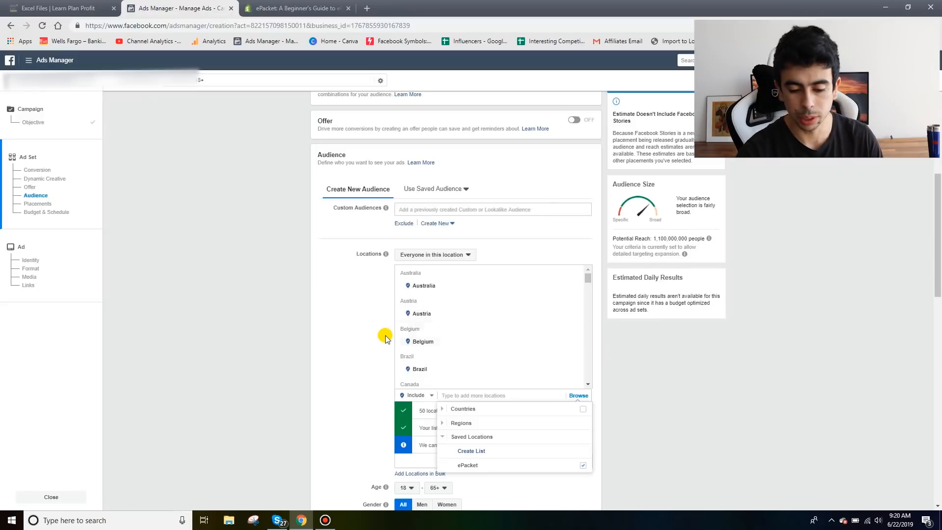
Step: Restrict the audience's location targeting to people who live in this location
scroll(500, 301, "up", 5)
scroll(342, 328, "down", 5)
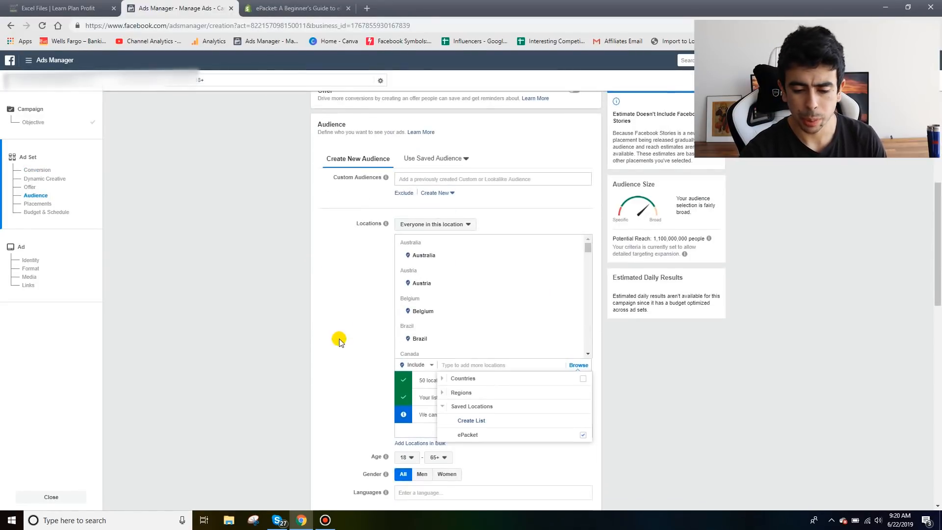
left_click(432, 225)
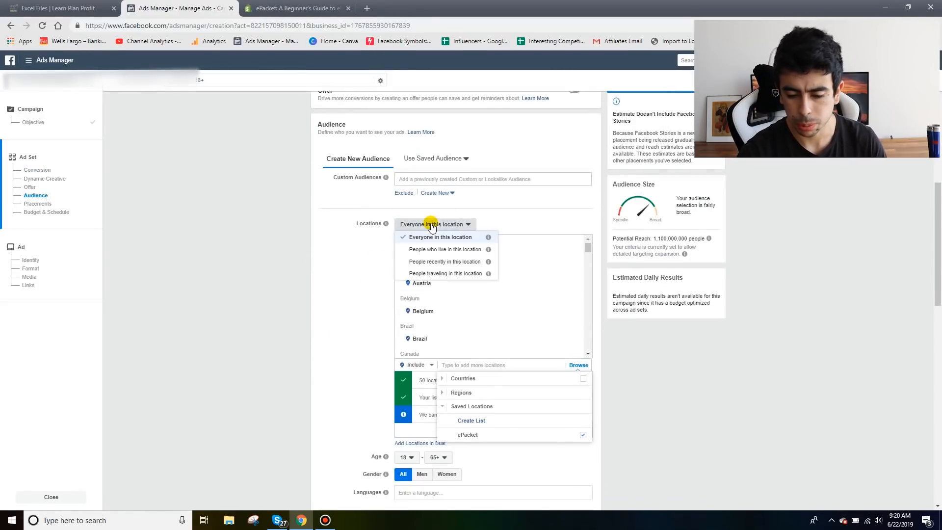
left_click(450, 250)
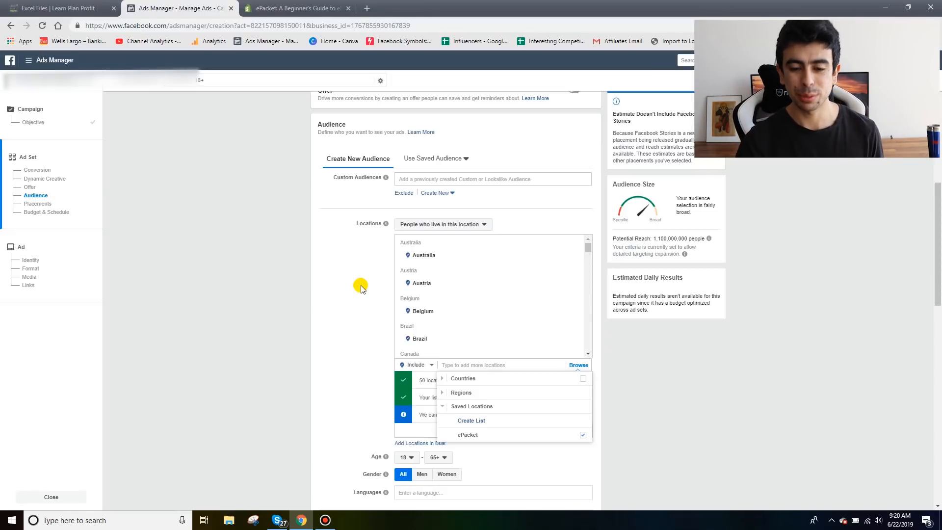
Step: Close the saved-locations browser and turn off the expansion of detailed targeting criteria
scroll(361, 287, "down", 1)
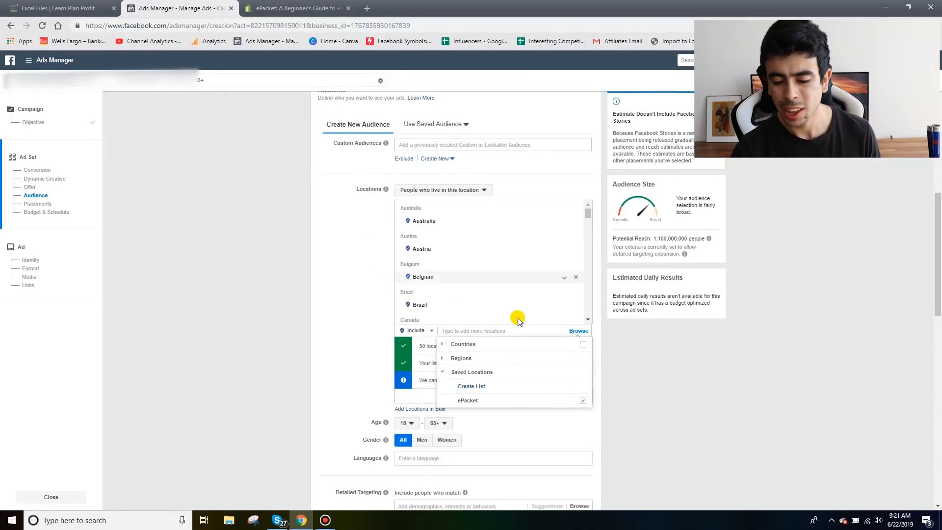
left_click(574, 333)
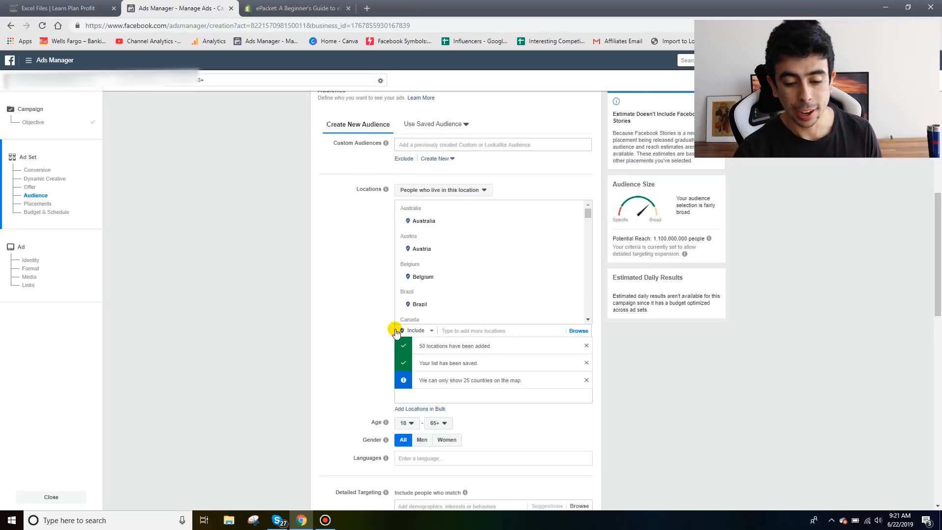
scroll(400, 333, "down", 3)
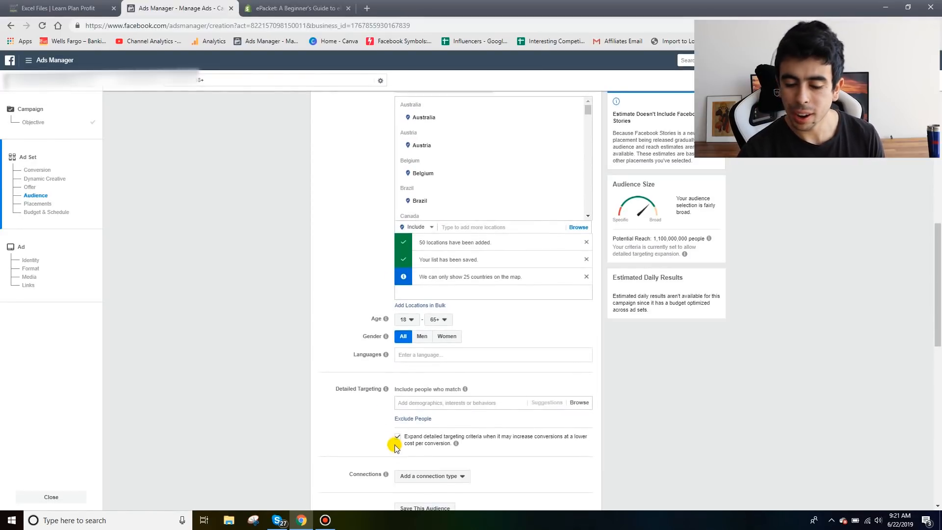
left_click(398, 437)
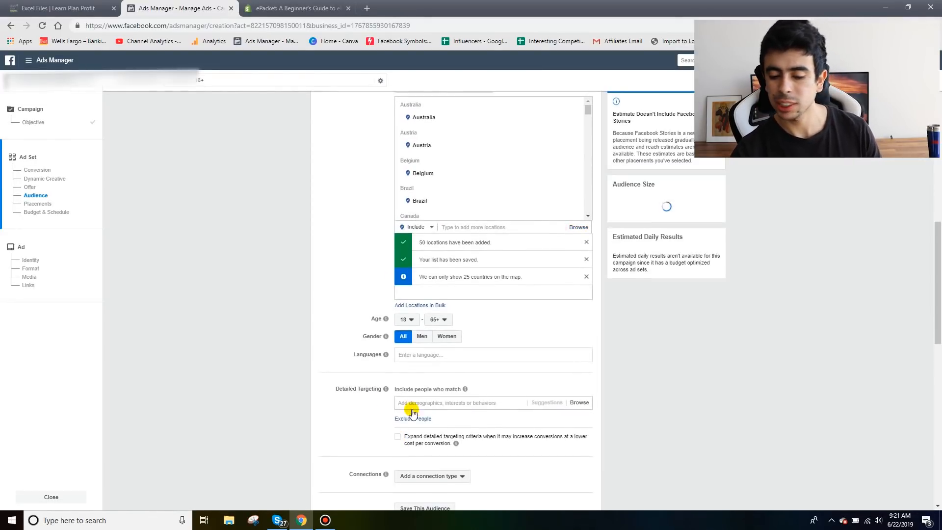
Step: Limit the audience to women with a minimum age of 21
left_click(450, 337)
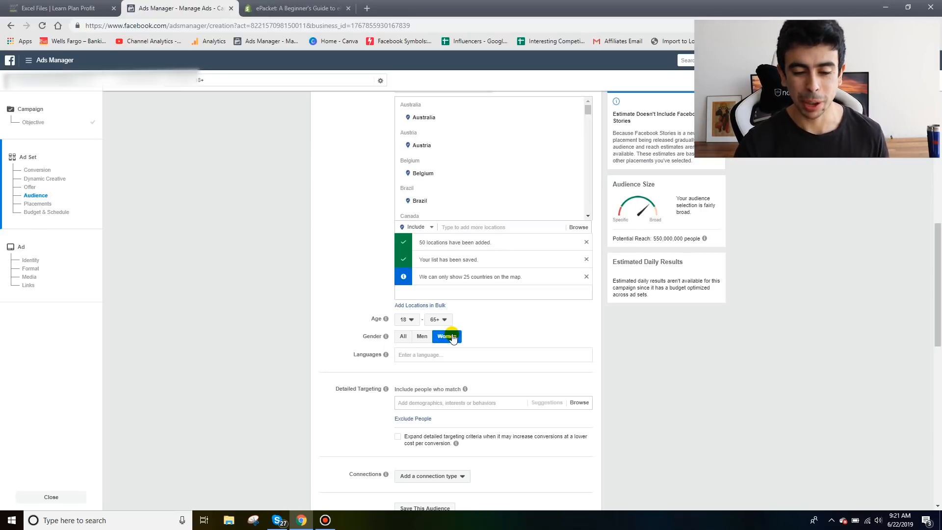
left_click(406, 320)
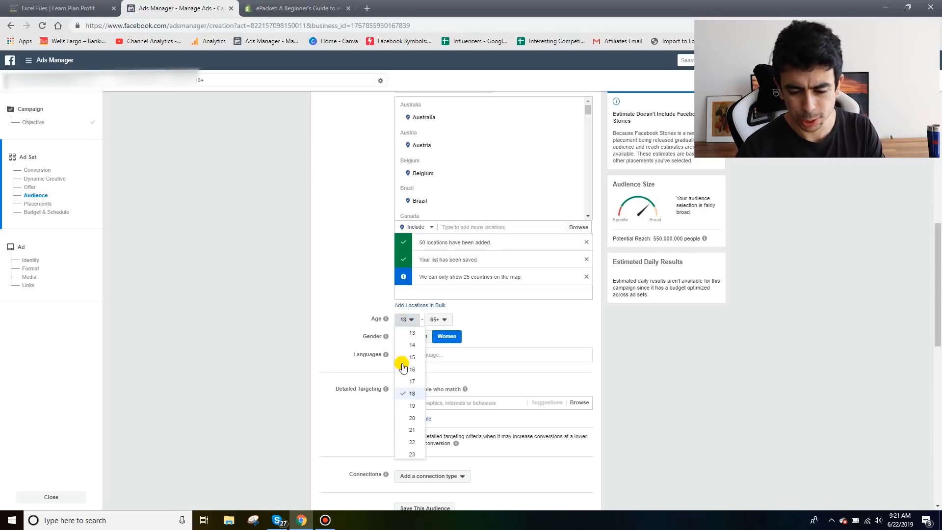
left_click(411, 430)
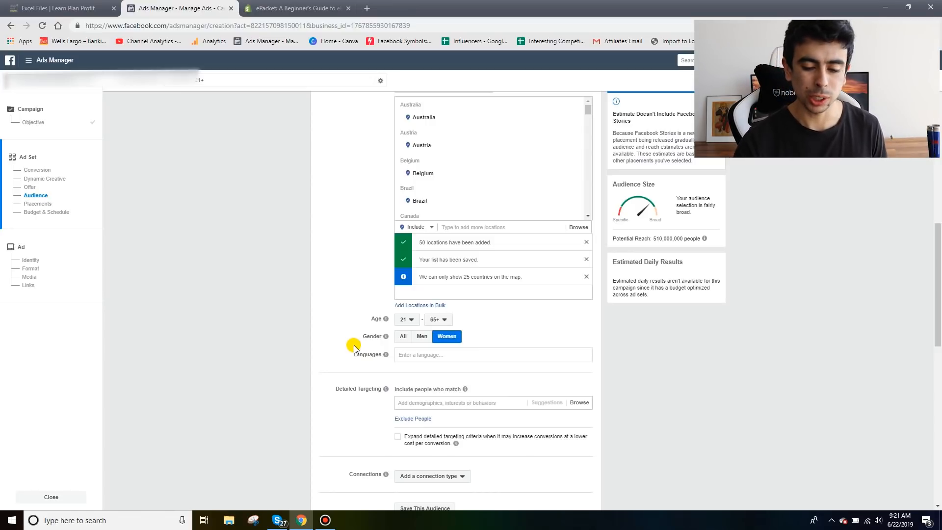
Step: Add English (All) as the audience's language
scroll(354, 346, "down", 1)
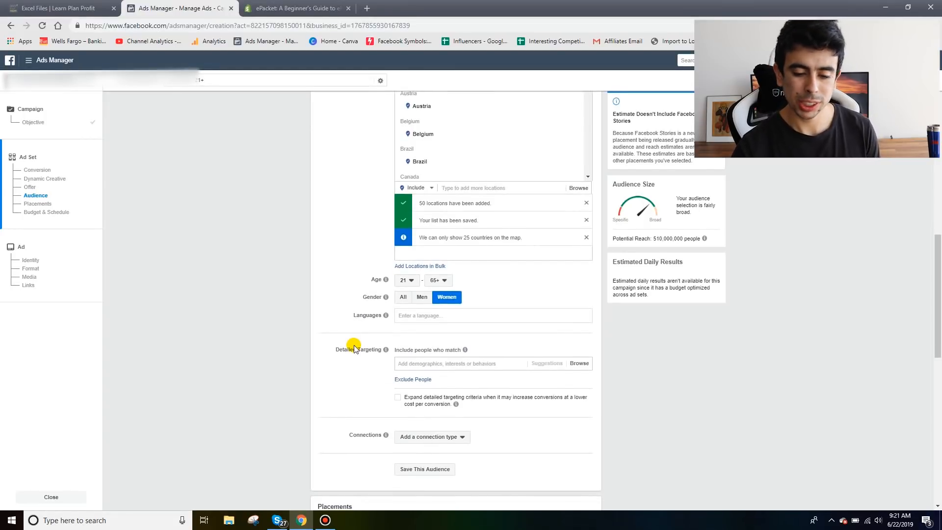
scroll(354, 347, "down", 1)
scroll(361, 376, "down", 1)
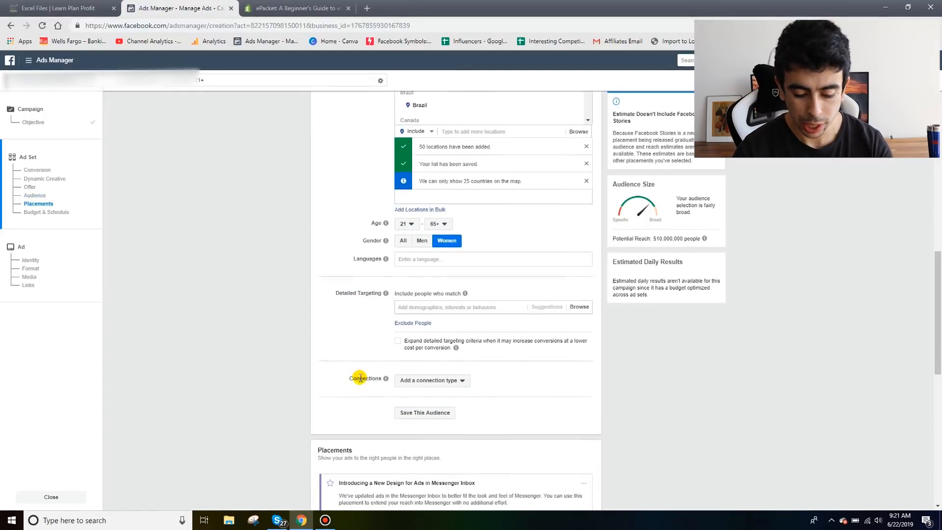
left_click(431, 258)
type("engli")
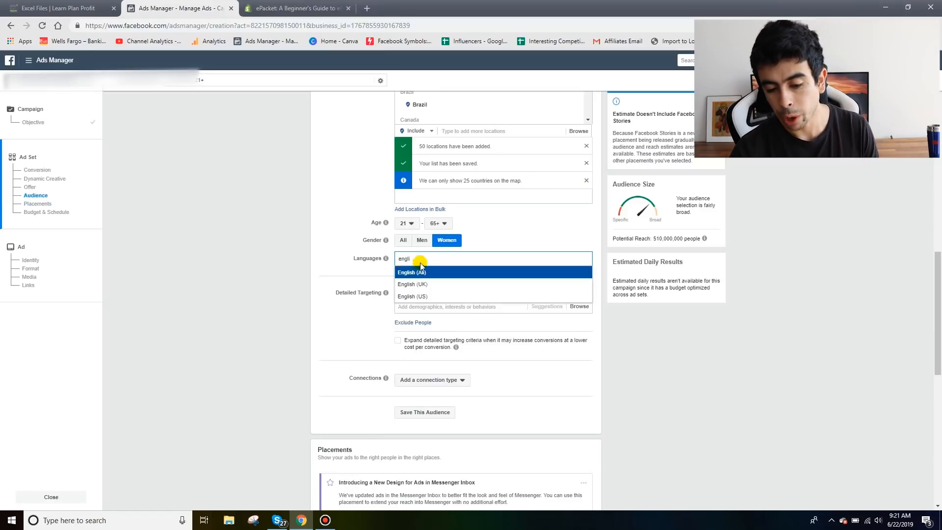
left_click(411, 273)
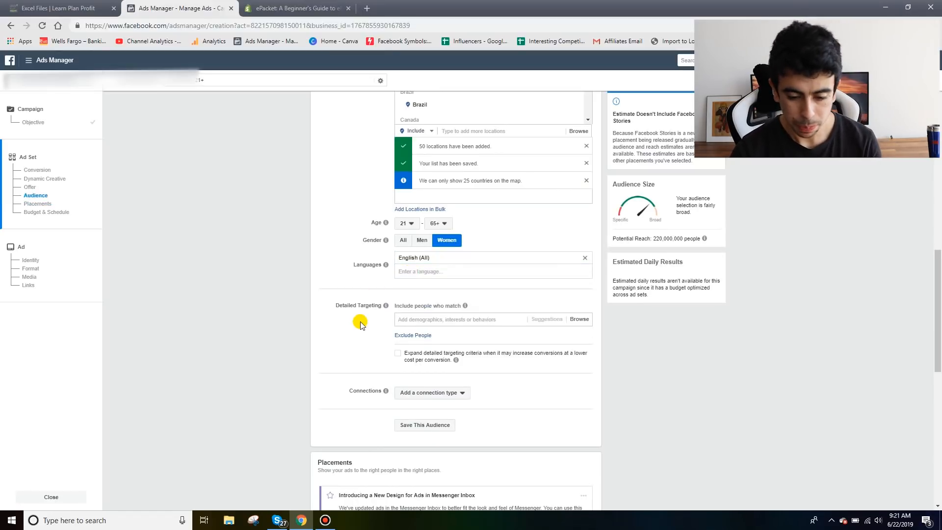
Step: Search detailed targeting for makeup and include the Makeup brush interest
scroll(359, 324, "down", 1)
left_click(432, 305)
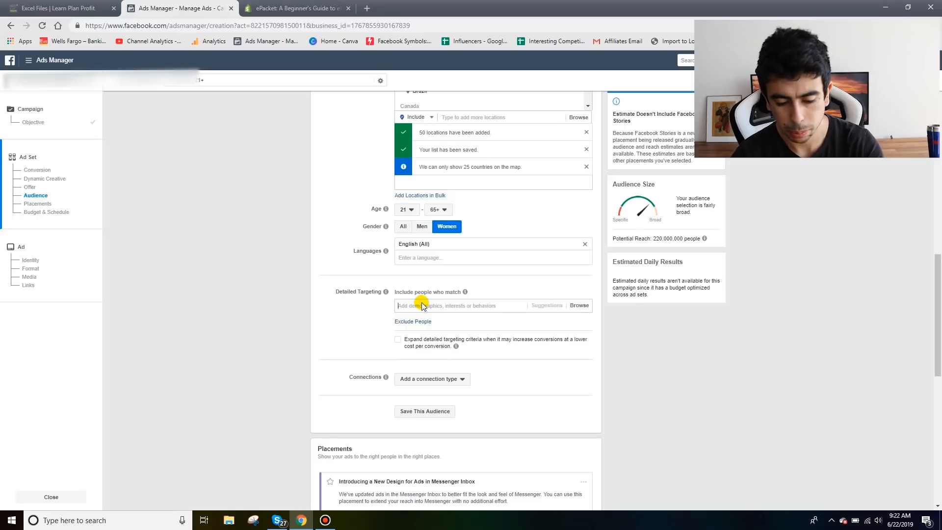
type("makeup")
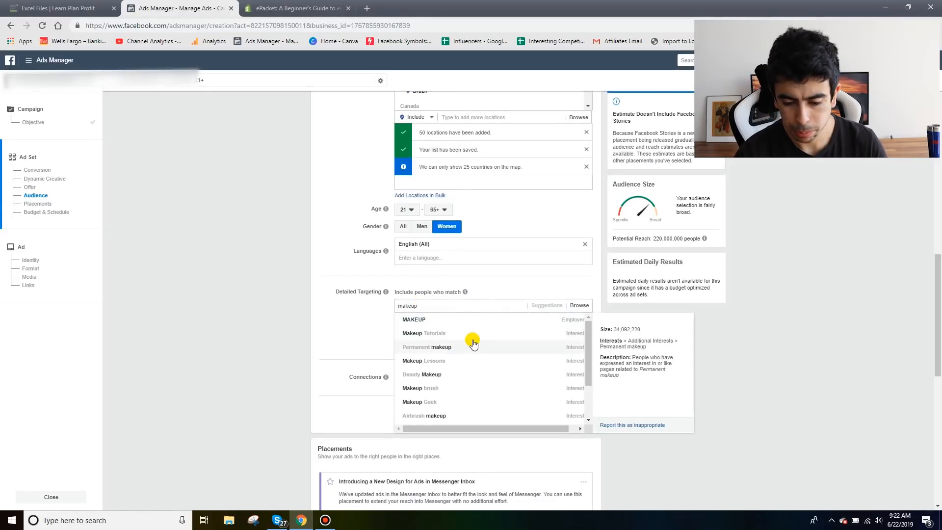
left_click(448, 390)
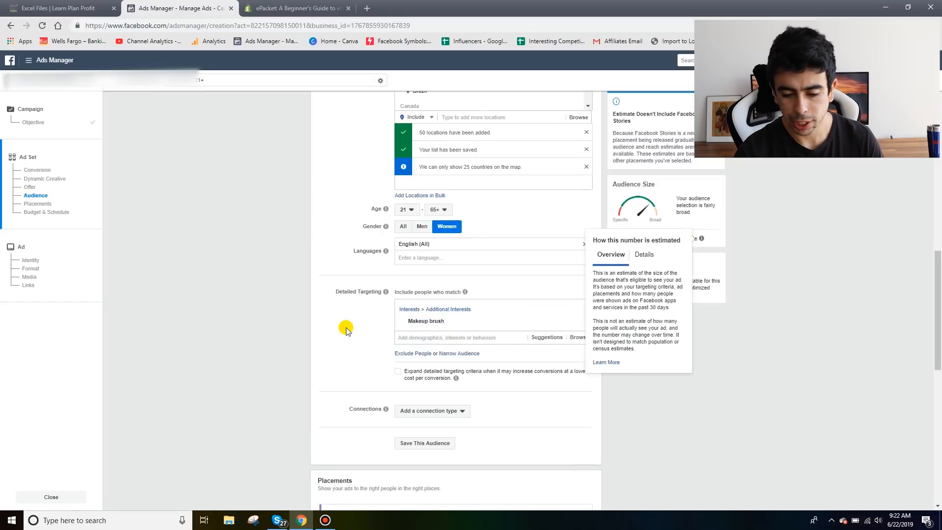
scroll(346, 327, "up", 2)
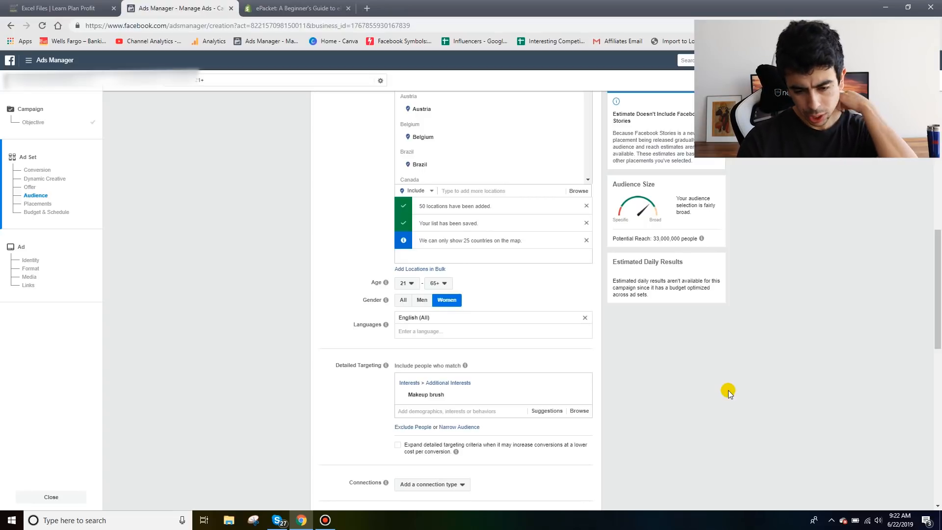
scroll(727, 390, "down", 2)
scroll(671, 311, "up", 2)
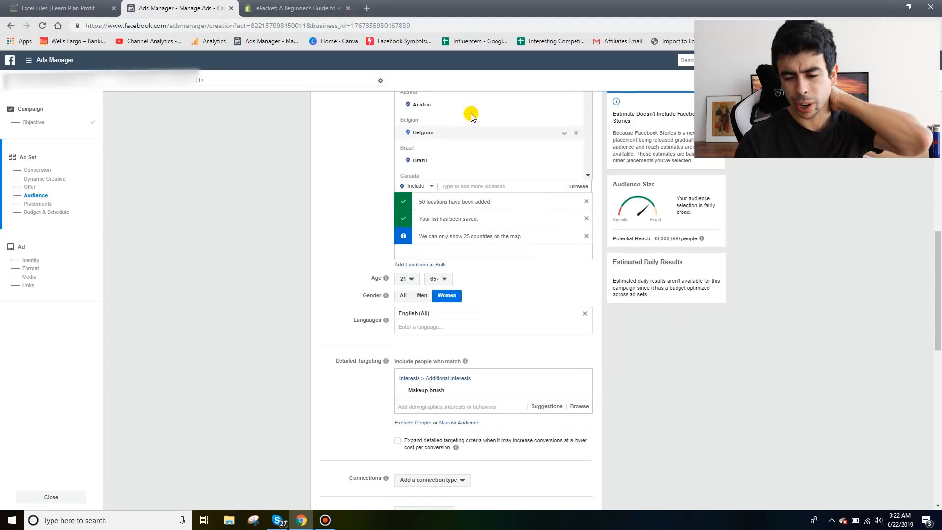
scroll(676, 375, "down", 1)
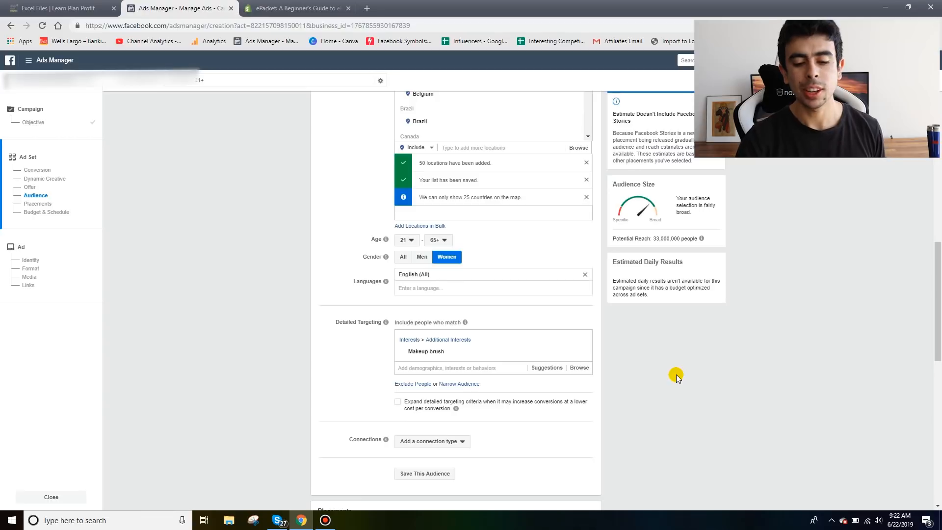
Step: Switch to Edit Placements and deselect Messenger Inbox, Facebook Right Column, Facebook Suggested Videos and Facebook Marketplace under Feeds
scroll(676, 374, "down", 1)
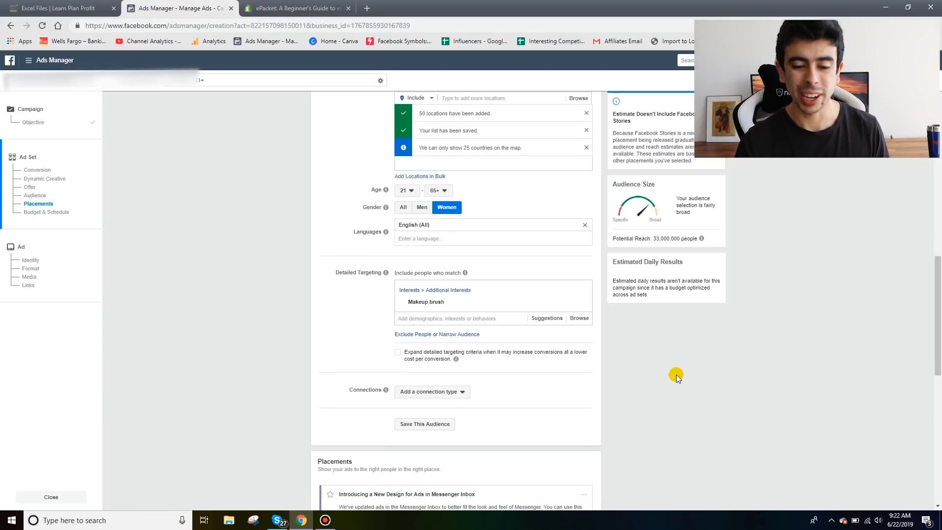
scroll(675, 374, "down", 2)
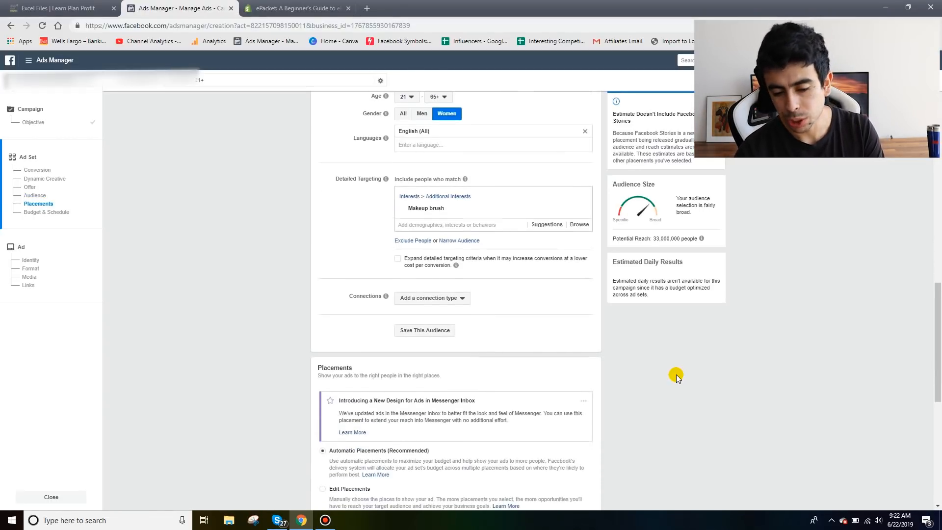
scroll(520, 335, "down", 4)
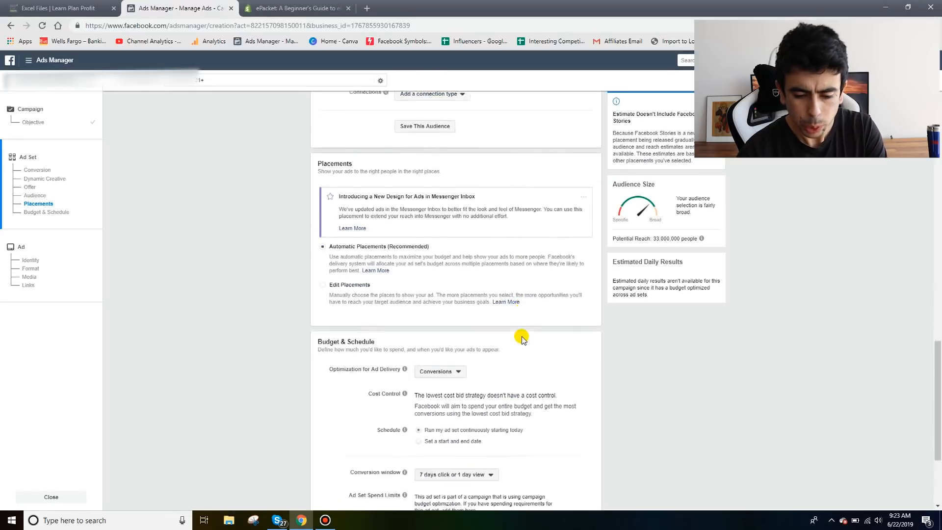
left_click(330, 254)
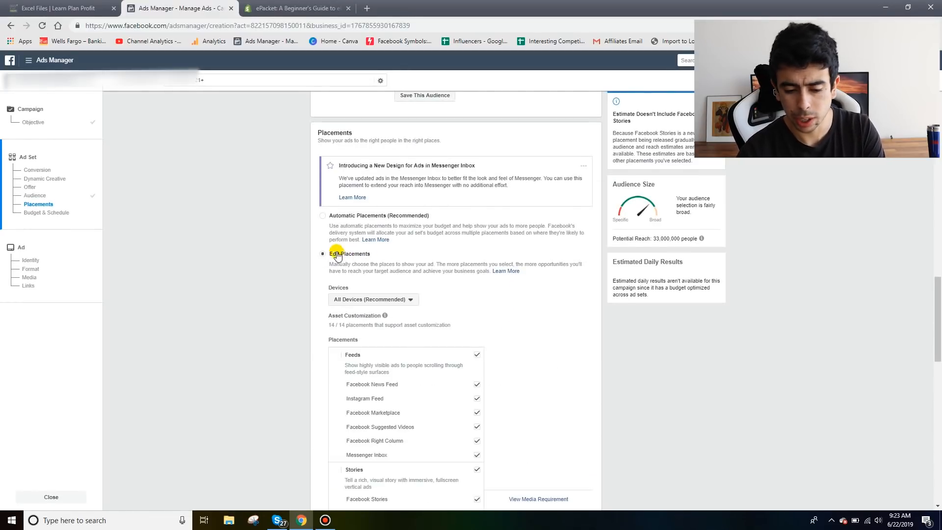
scroll(436, 260, "down", 1)
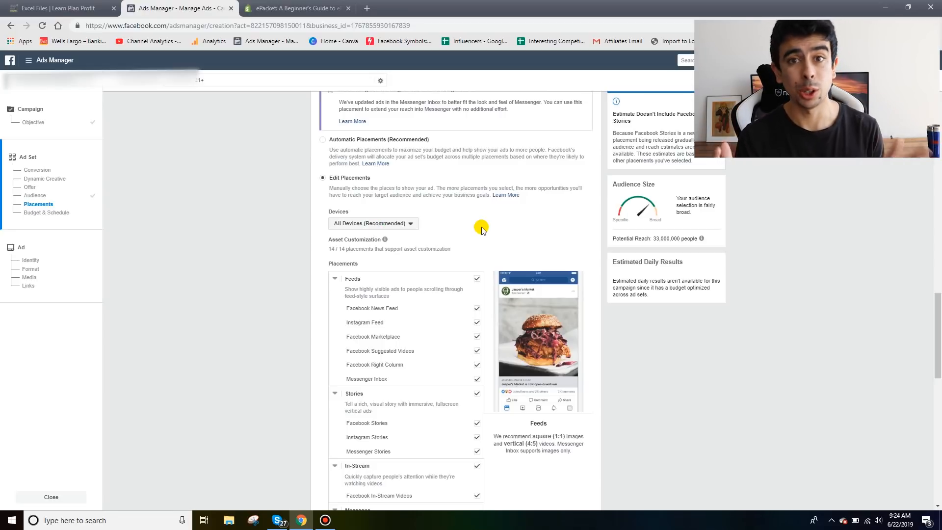
scroll(481, 228, "down", 1)
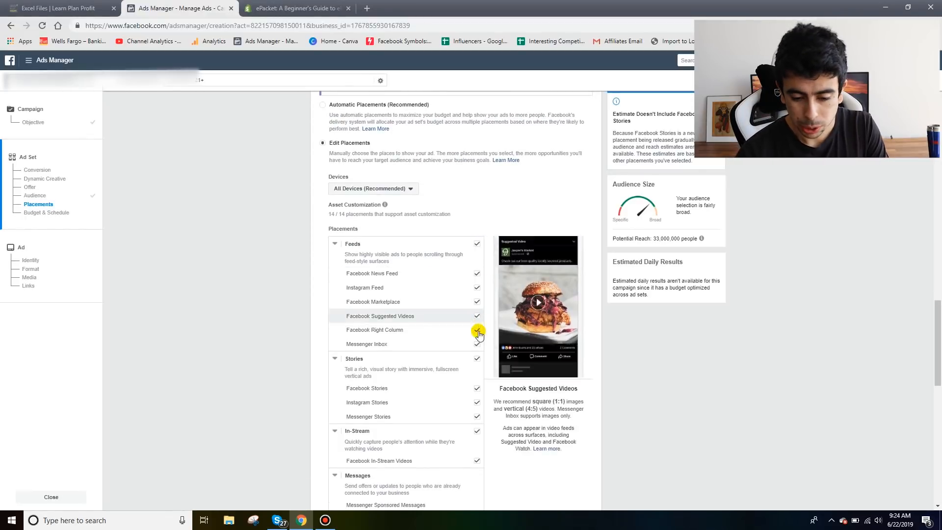
left_click(477, 344)
left_click(477, 337)
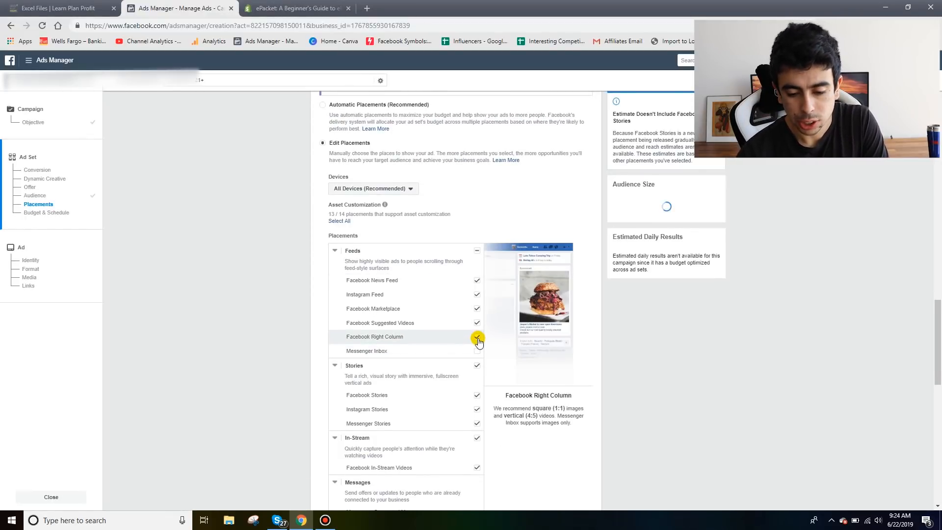
left_click(477, 323)
left_click(477, 308)
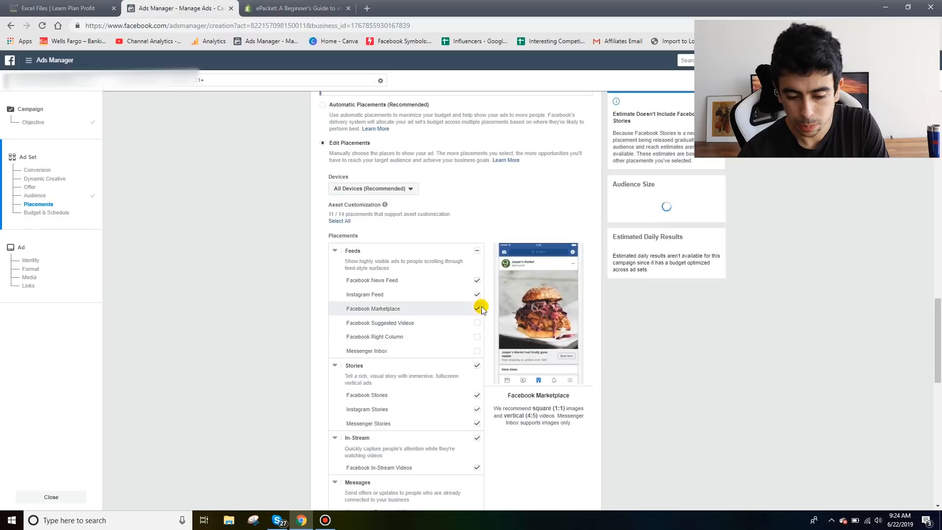
Step: Remove all Stories placements and the Facebook In-Stream Videos placement
left_click(477, 368)
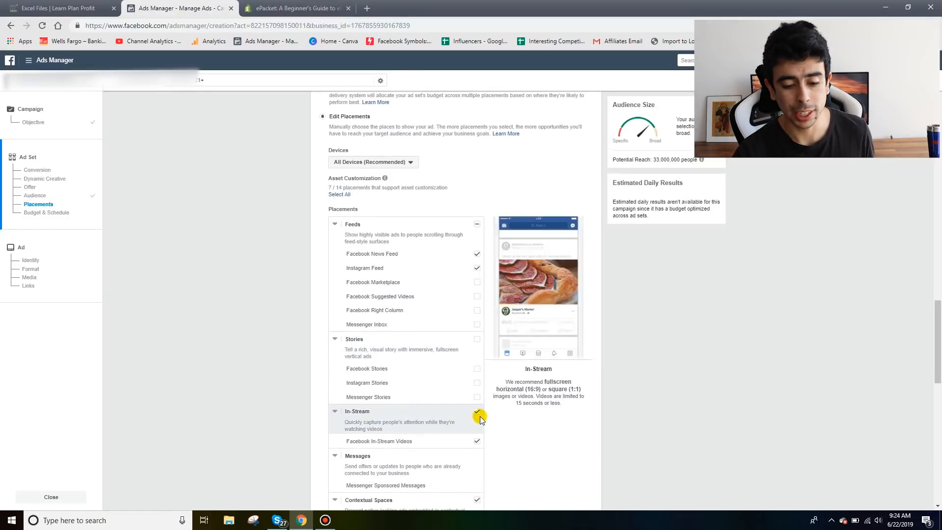
scroll(480, 380, "down", 1)
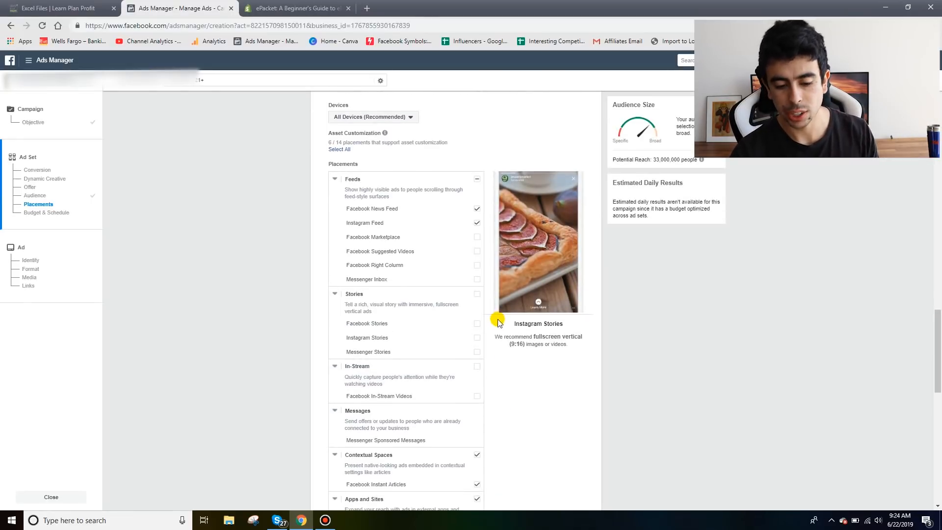
scroll(524, 349, "down", 1)
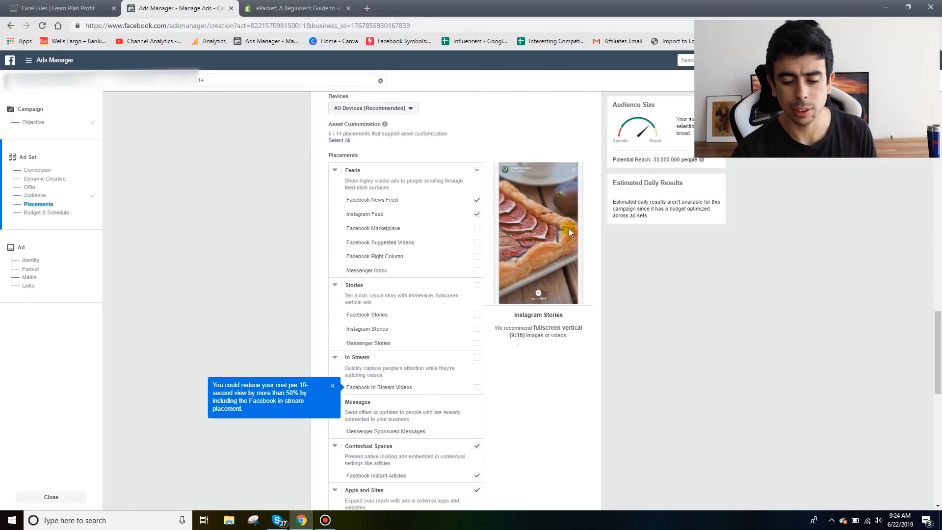
Step: Examine the conversion window options in the Budget & Schedule section, leaving the selection at 7 days click or 1 day view
scroll(569, 237, "down", 10)
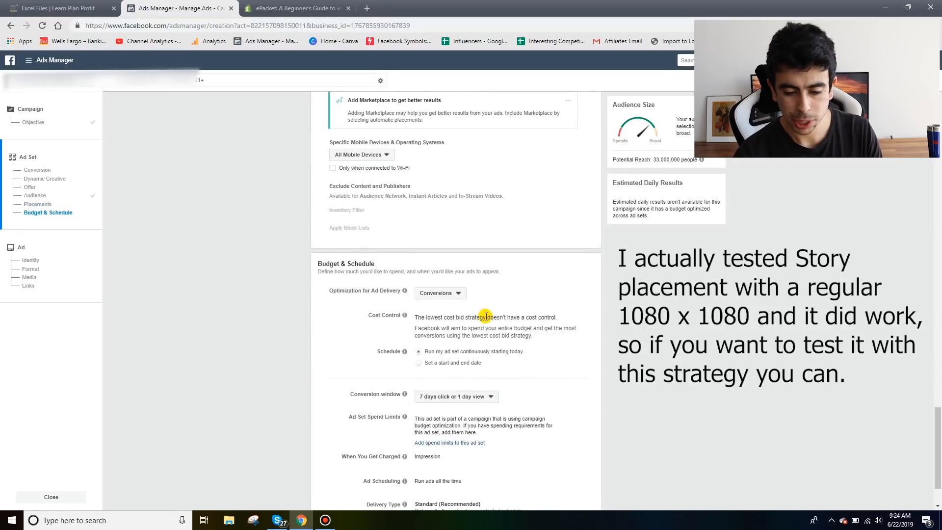
left_click(438, 251)
left_click(439, 251)
scroll(357, 333, "down", 1)
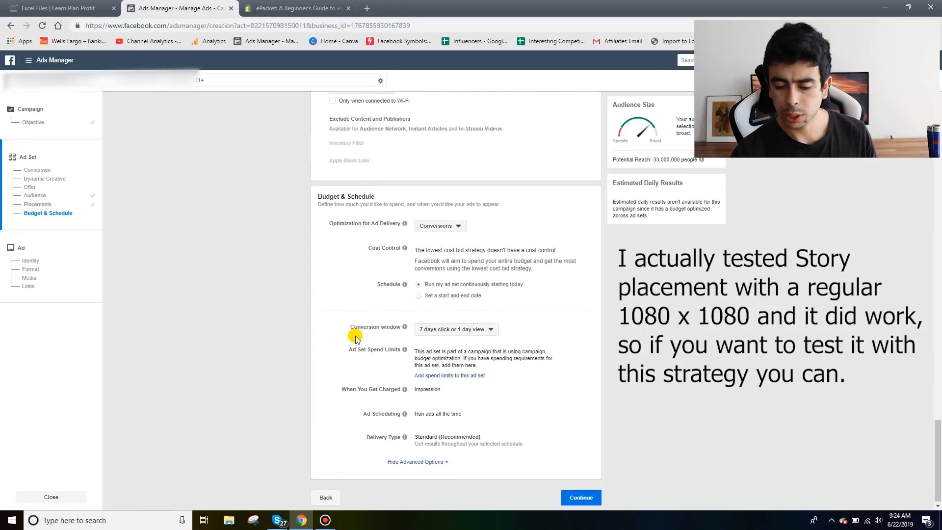
left_click(439, 332)
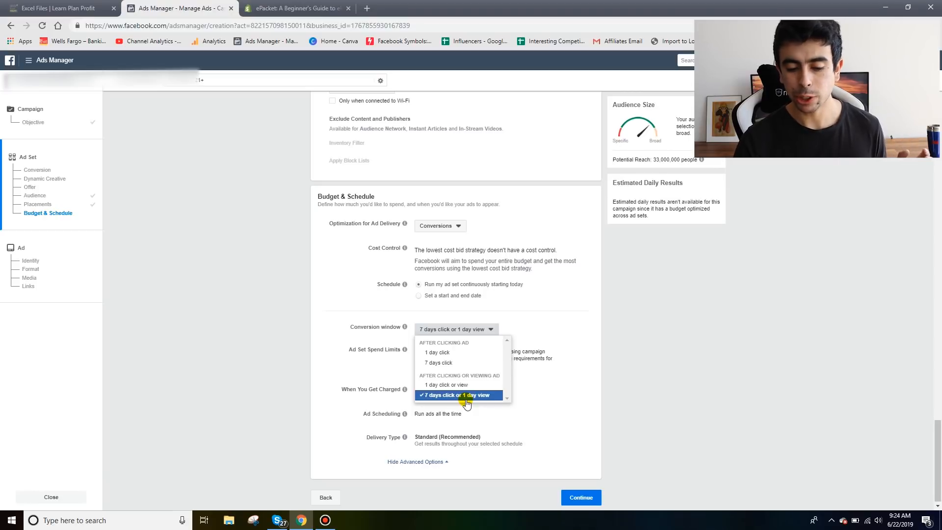
left_click(381, 330)
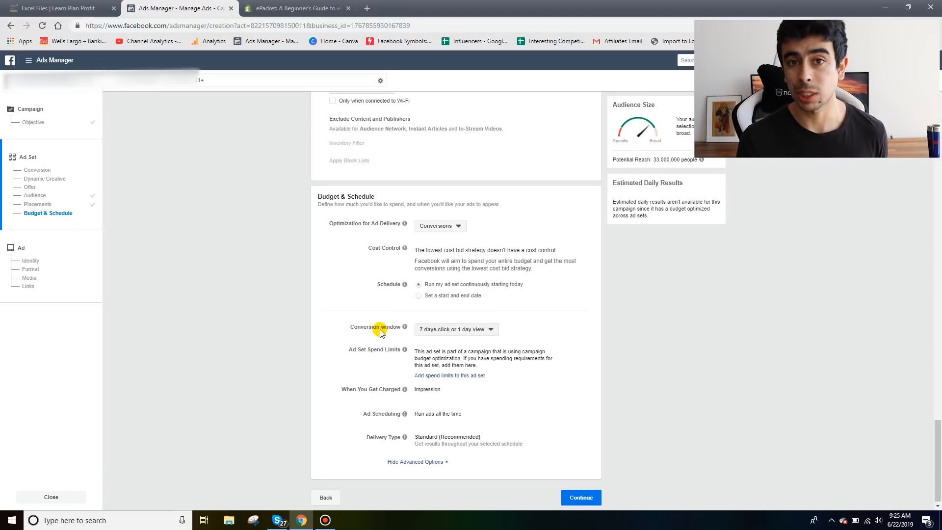
left_click(431, 330)
left_click(324, 332)
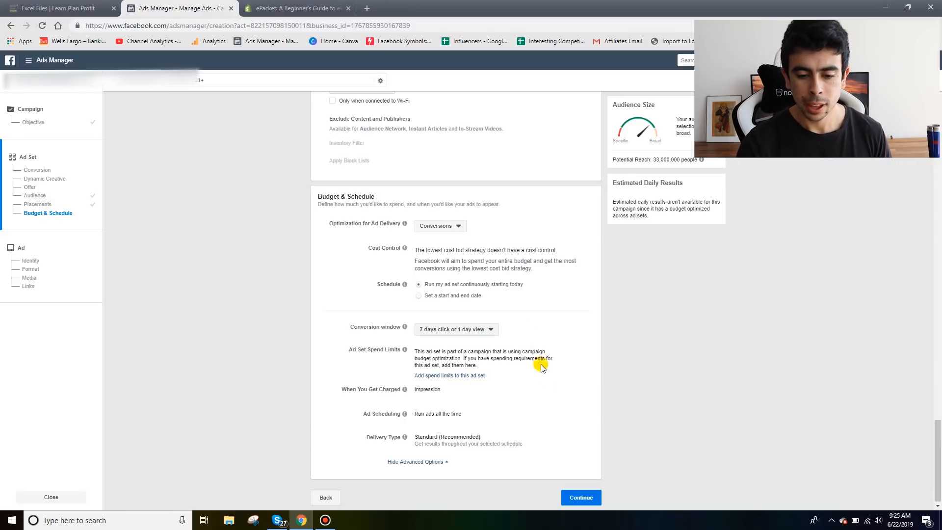
Step: Replace the ad set's name with Makeup Brush - 33m
scroll(455, 246, "up", 15)
scroll(453, 245, "up", 5)
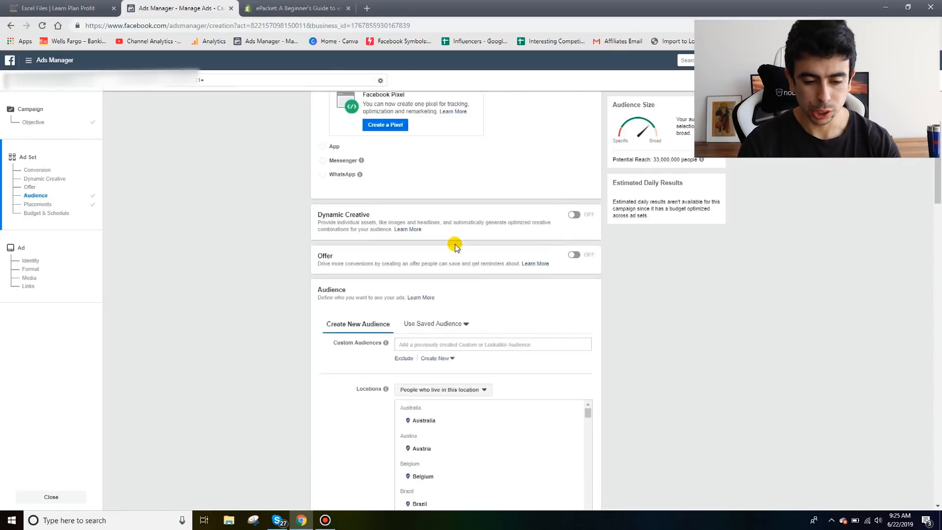
left_click(319, 82)
key("ctrl+a")
key("BackSpace")
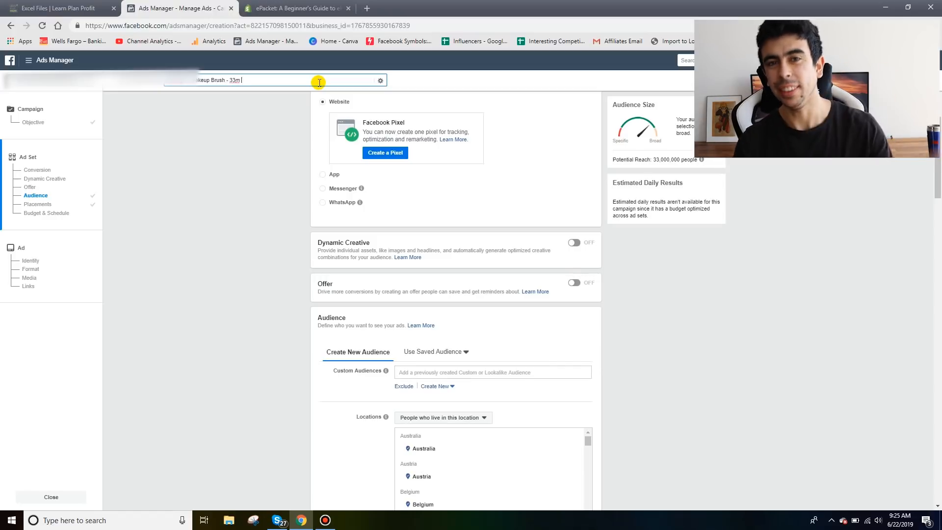
Step: Proceed from the ad set through the ad's media and link settings to publish the campaign, and open its ad sets list
left_click(272, 219)
scroll(272, 219, "down", 20)
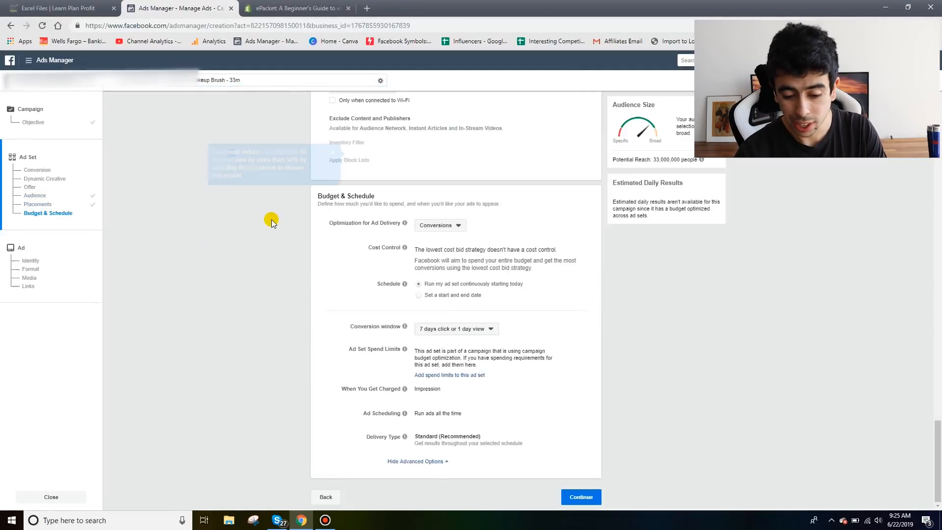
left_click(574, 497)
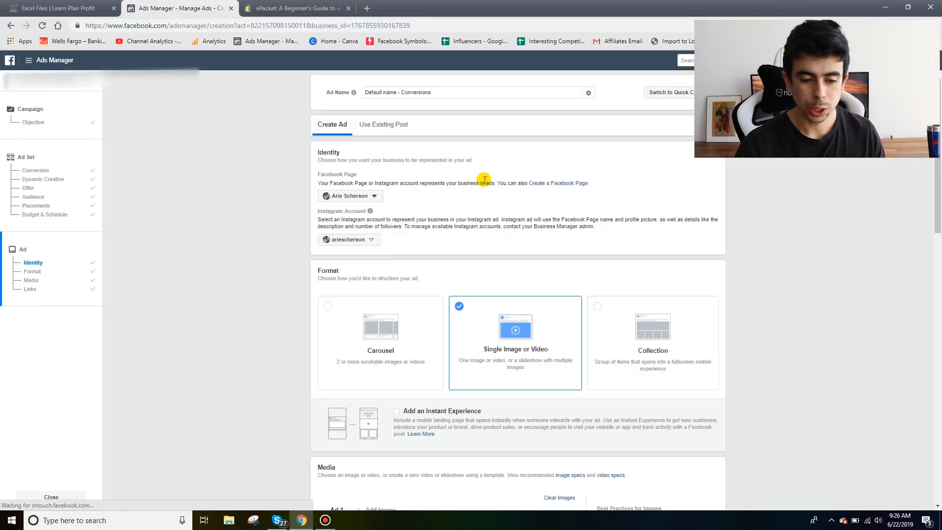
scroll(484, 180, "down", 10)
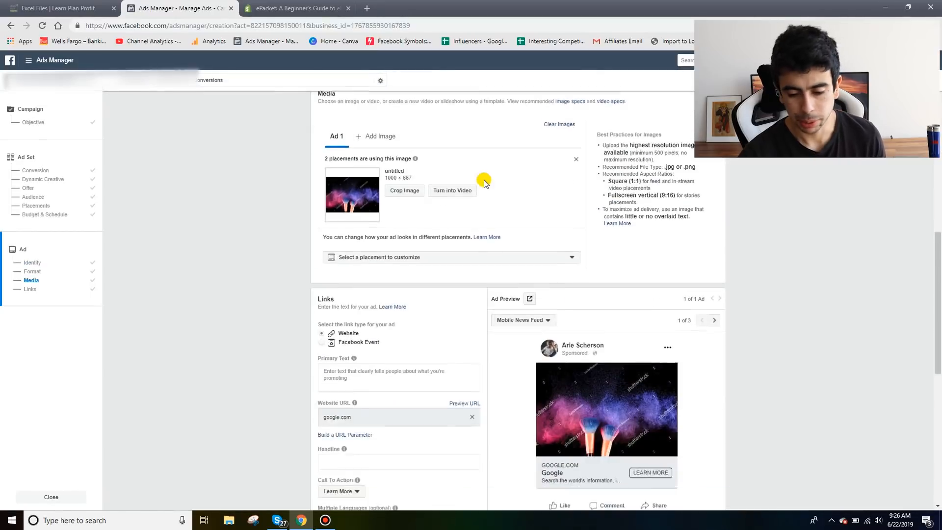
scroll(483, 180, "down", 1)
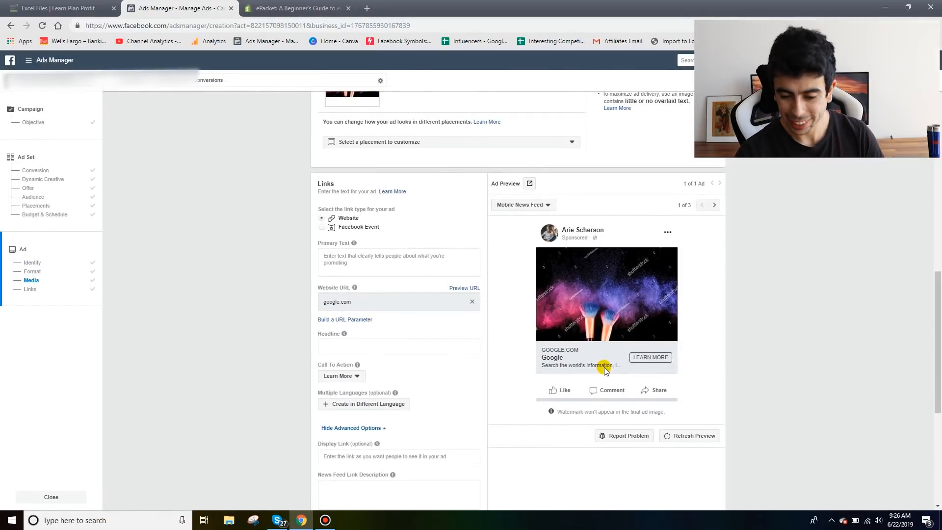
scroll(568, 423, "down", 3)
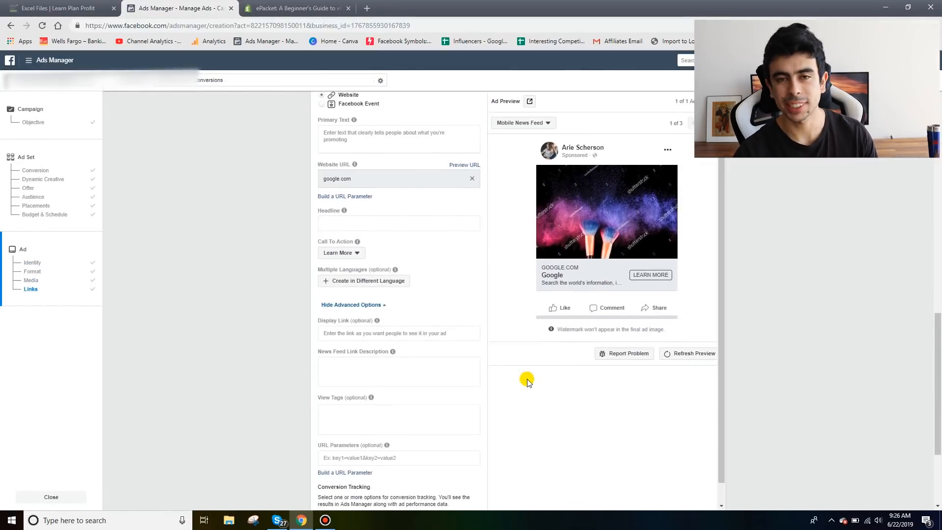
scroll(526, 382, "down", 3)
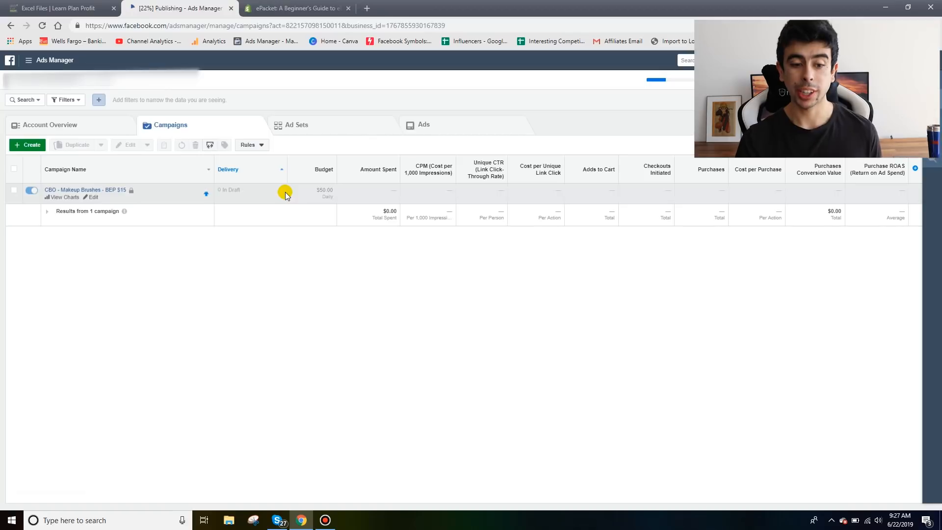
left_click(296, 125)
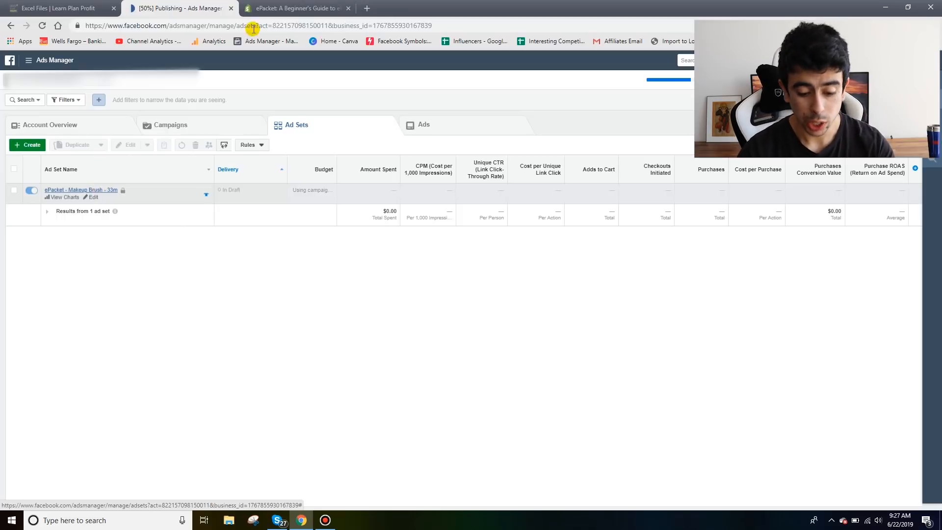
Step: Search Google in a new browser tab for makeup brands and review the brand names listed in the results
left_click(367, 8)
type("google adsense")
key("Return")
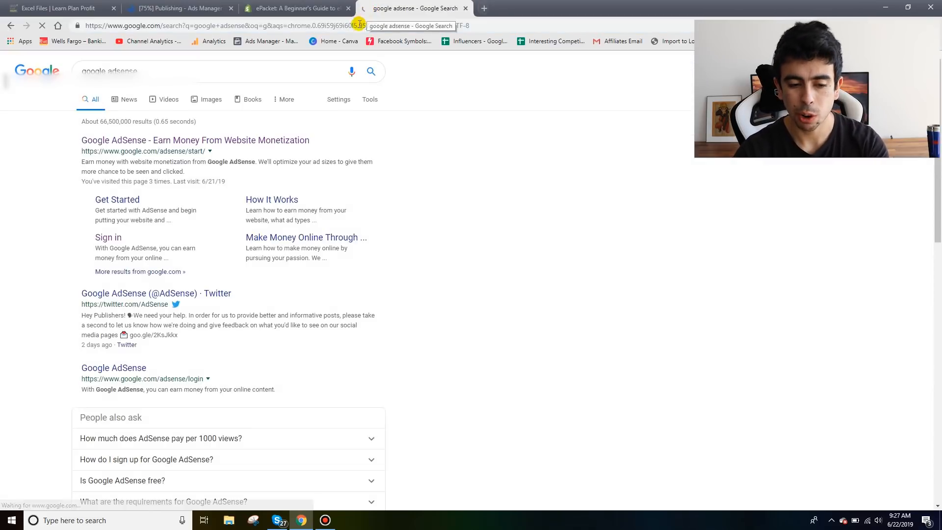
left_click(357, 27)
type("goo")
key("Down")
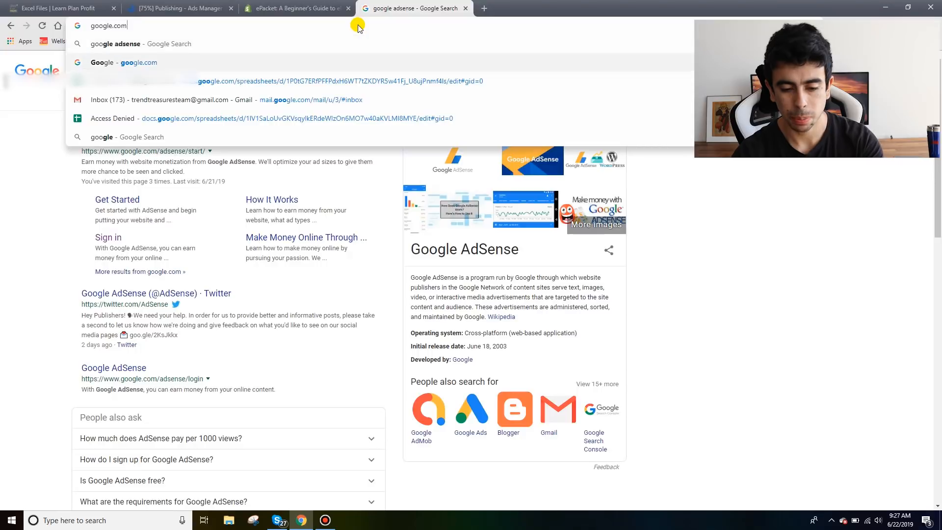
key("Return")
type("makeup brands")
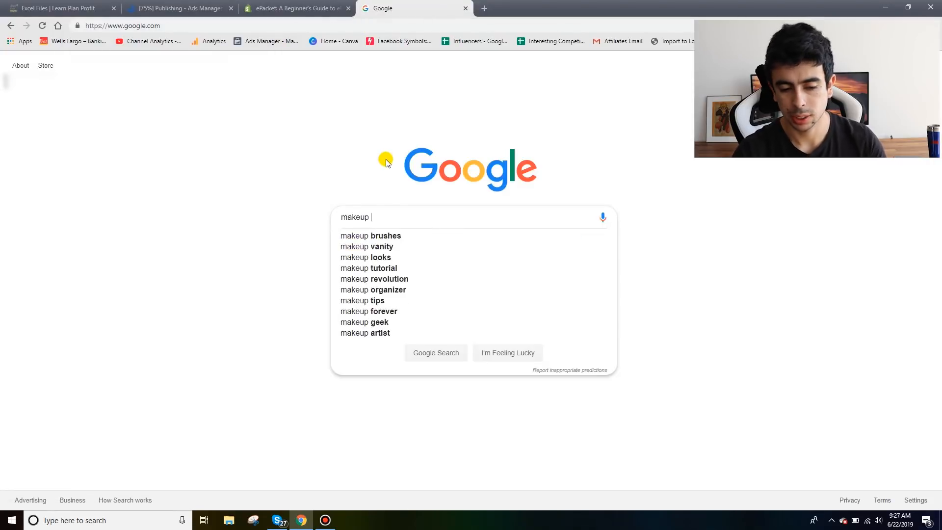
key("Return")
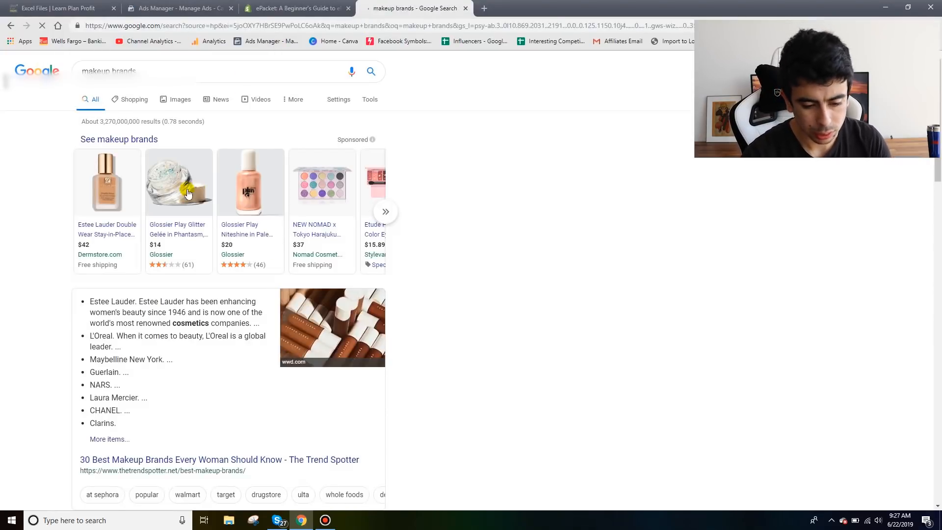
scroll(182, 367, "down", 1)
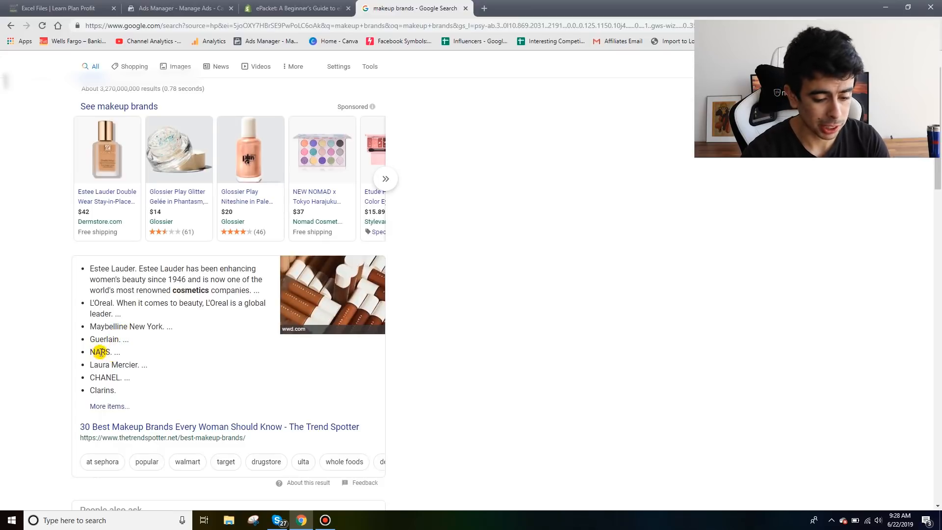
scroll(120, 366, "down", 2)
scroll(118, 365, "down", 2)
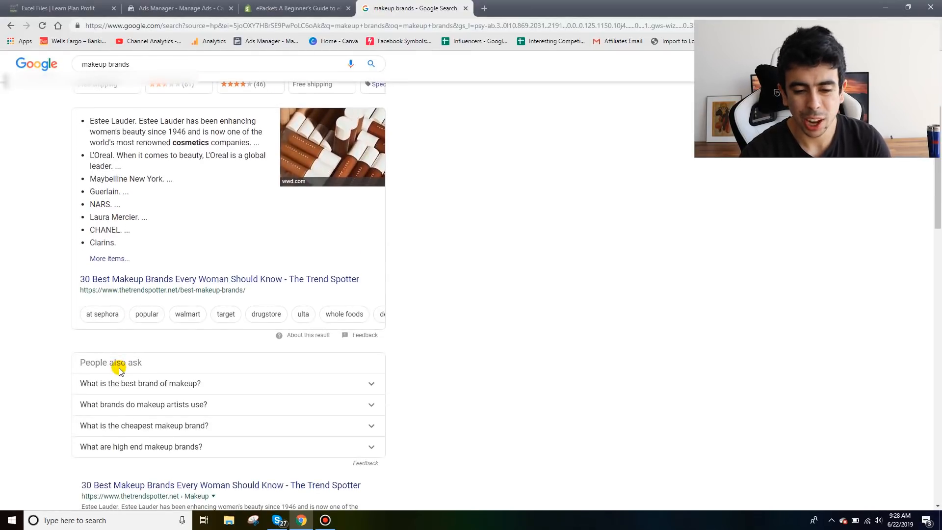
scroll(116, 364, "up", 3)
Step: Return to Ads Manager and duplicate the ePacket - Makeup Brush - 33m ad set once into the original campaign
left_click(319, 4)
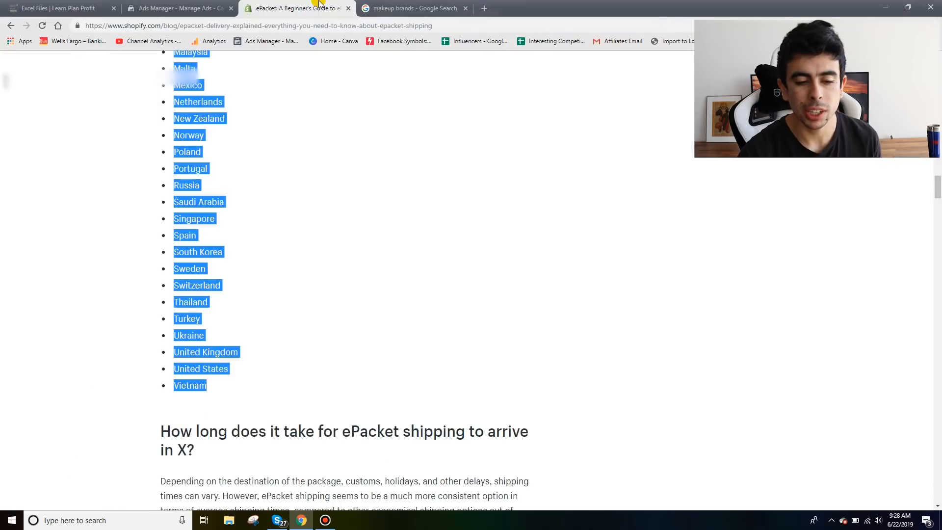
left_click(178, 4)
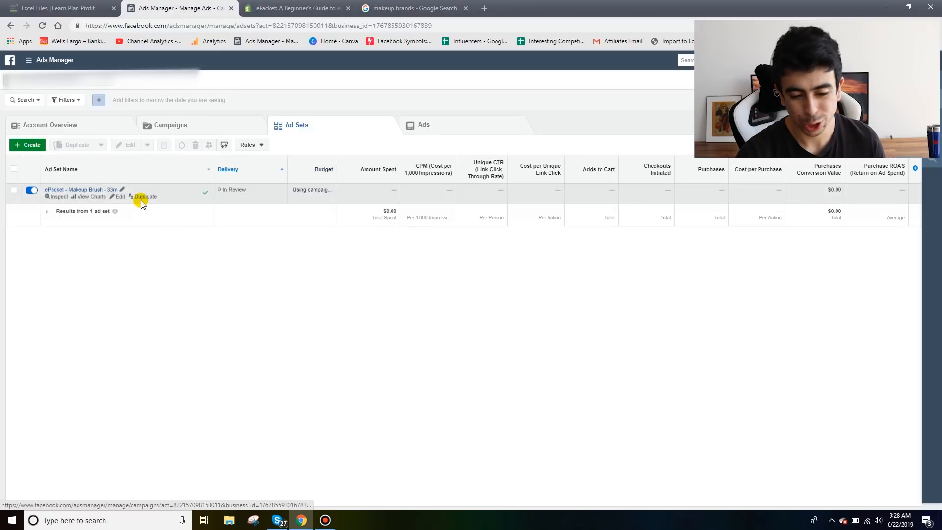
left_click(139, 201)
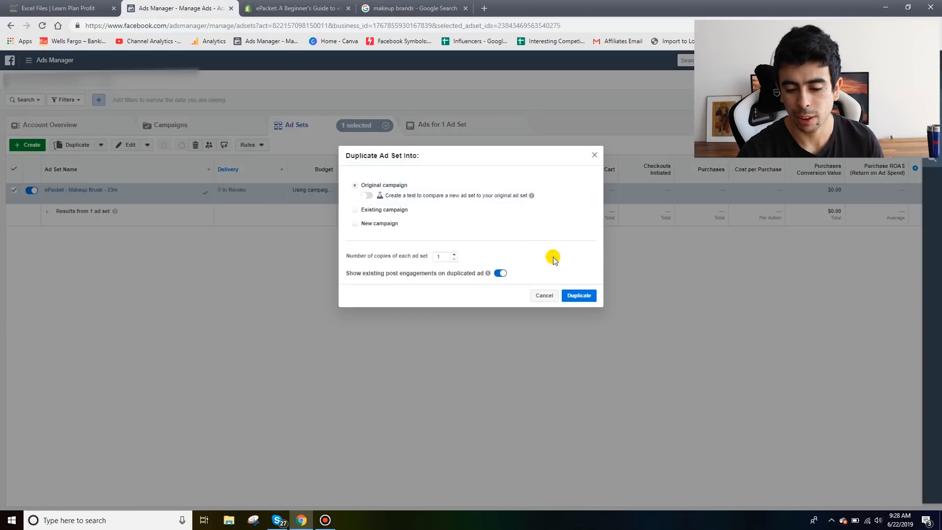
left_click(579, 351)
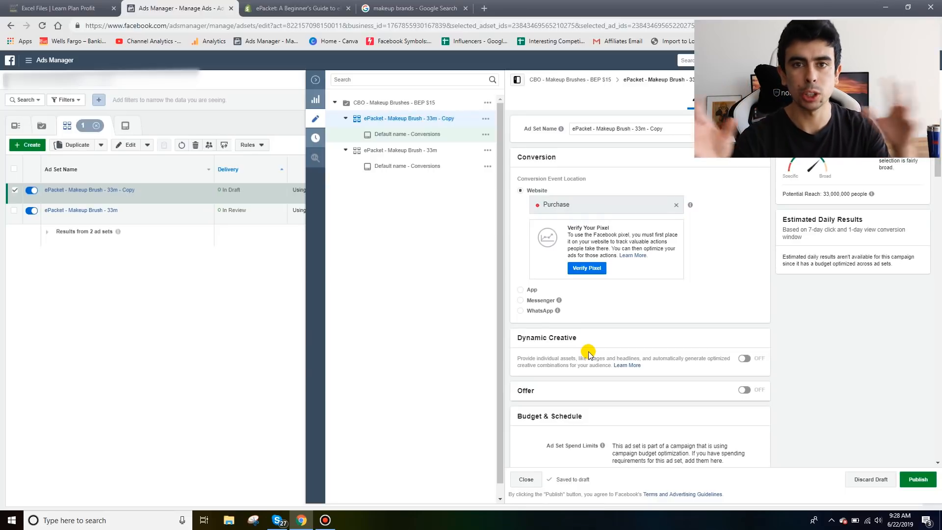
Step: Look through the suggested interests in the copied ad set's Detailed Targeting
scroll(589, 353, "down", 10)
left_click(709, 355)
scroll(644, 400, "down", 1)
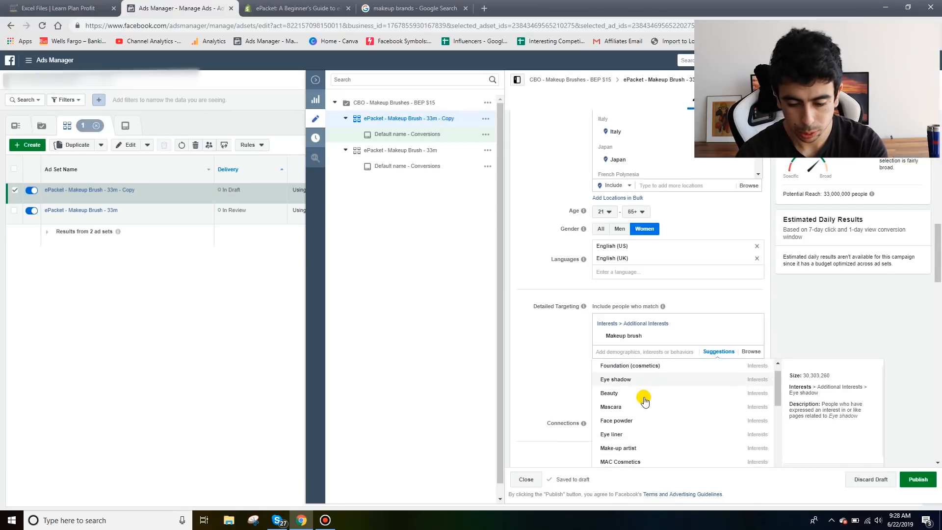
type("two ")
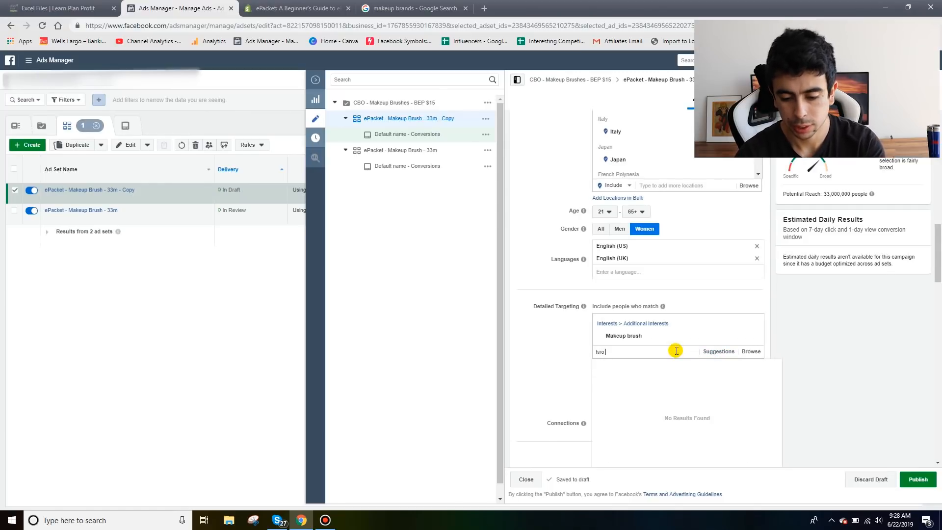
type("face cosmeti")
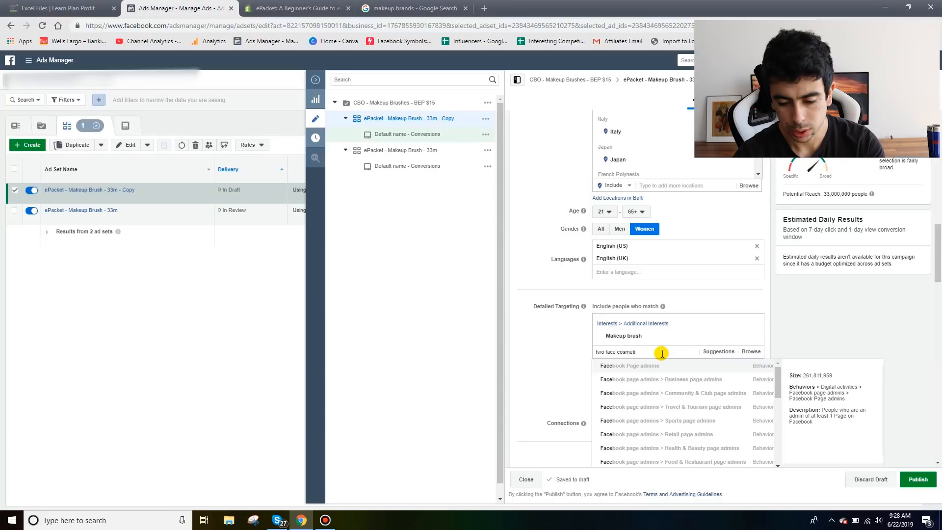
key("BackSpace")
key("BackSpace")
key("BackSpace")
key("BackSpace")
key("BackSpace")
key("BackSpace")
key("BackSpace")
key("BackSpace")
key("BackSpace")
key("BackSpace")
key("BackSpace")
Step: Replace the Makeup brush interest in the copied ad set's Detailed Targeting with the NARS Cosmetics interest
type("NARS")
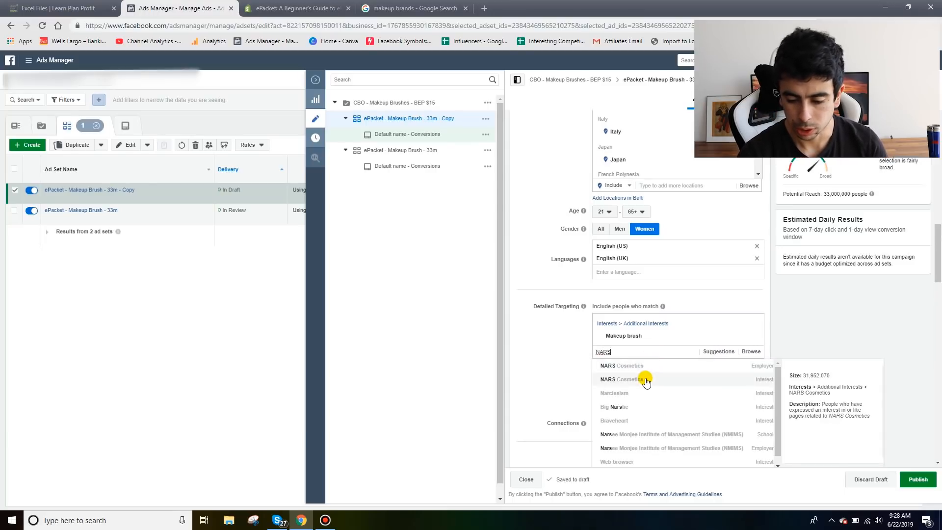
left_click(645, 381)
left_click(753, 335)
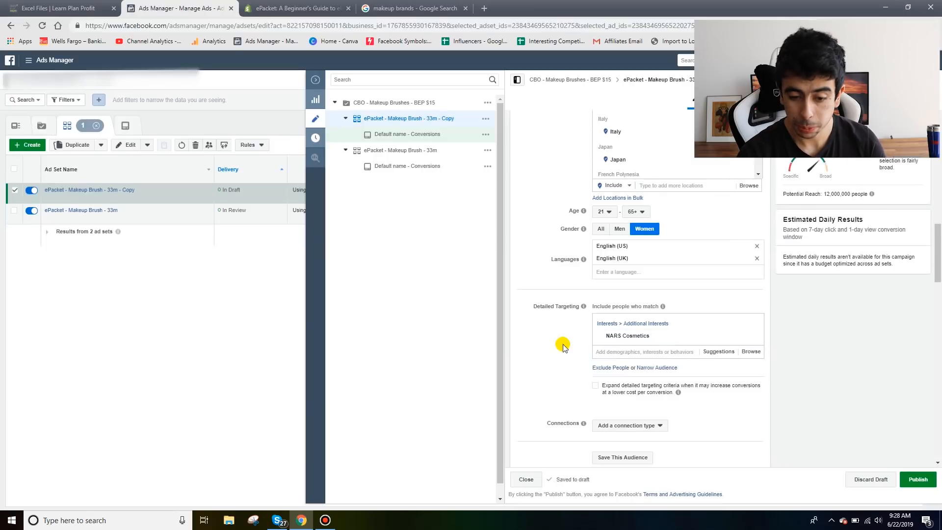
Step: Rename the copied ad set after the NARS Cosmetics interest, keeping the ePacket prefix
scroll(563, 346, "up", 13)
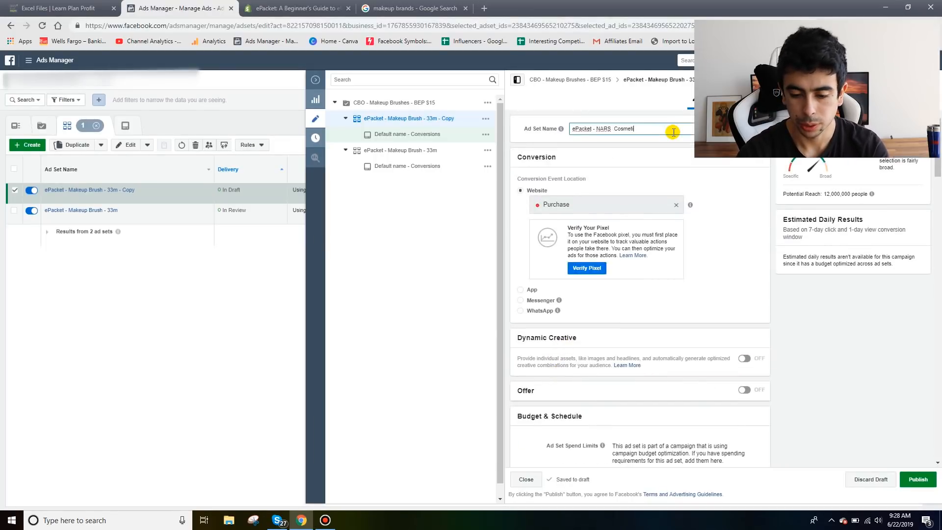